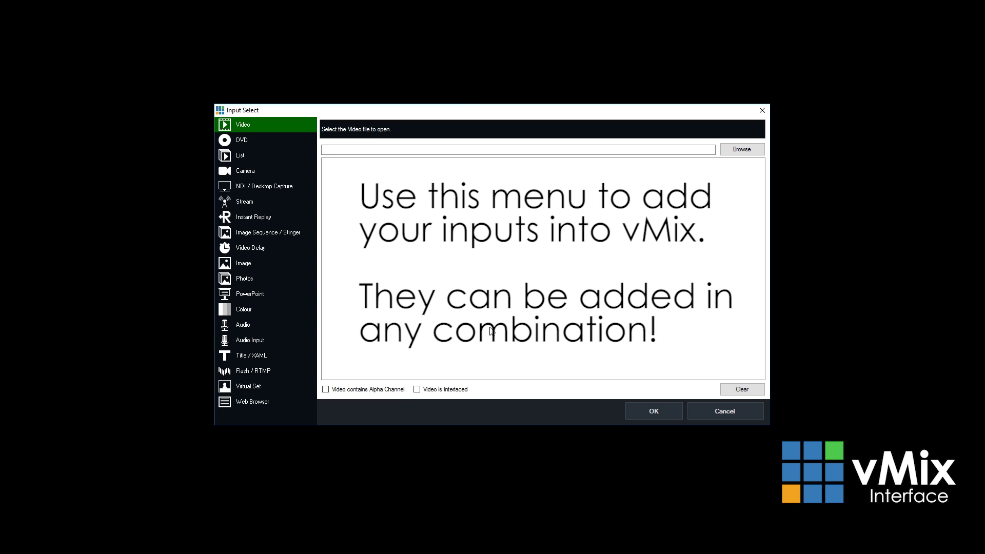
# Step: Add Bouncy balls.mp4 as a new video input
pyautogui.click(751, 149)
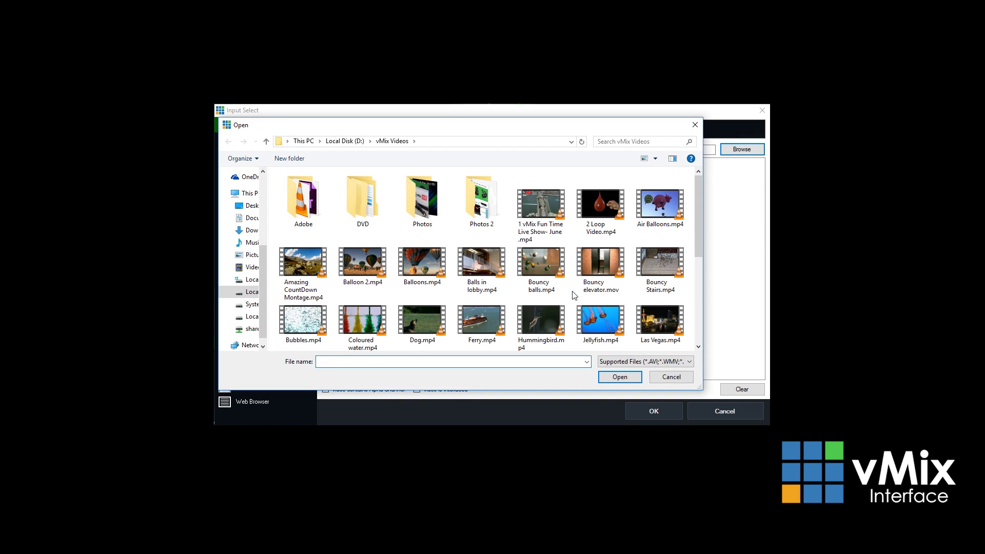
pyautogui.click(545, 280)
pyautogui.click(612, 378)
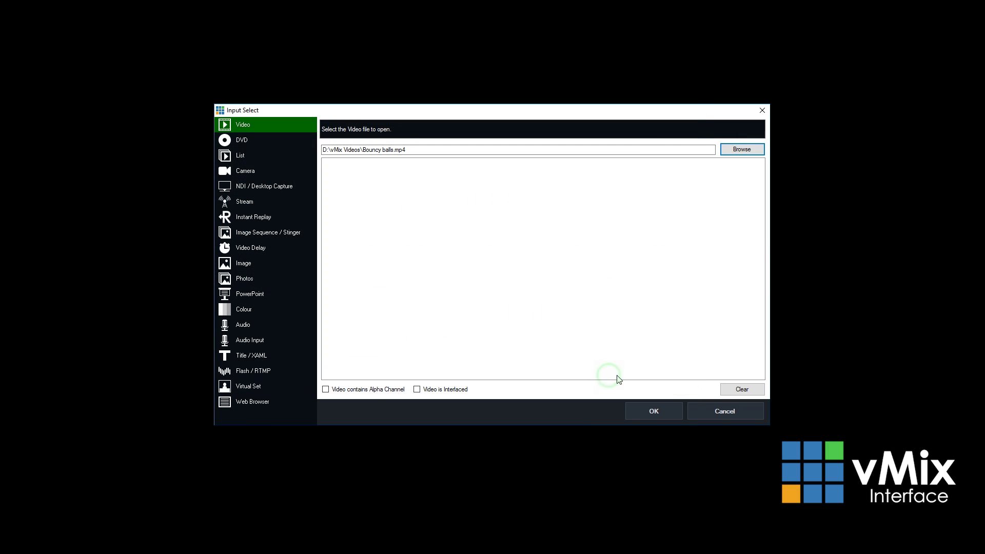
pyautogui.click(670, 413)
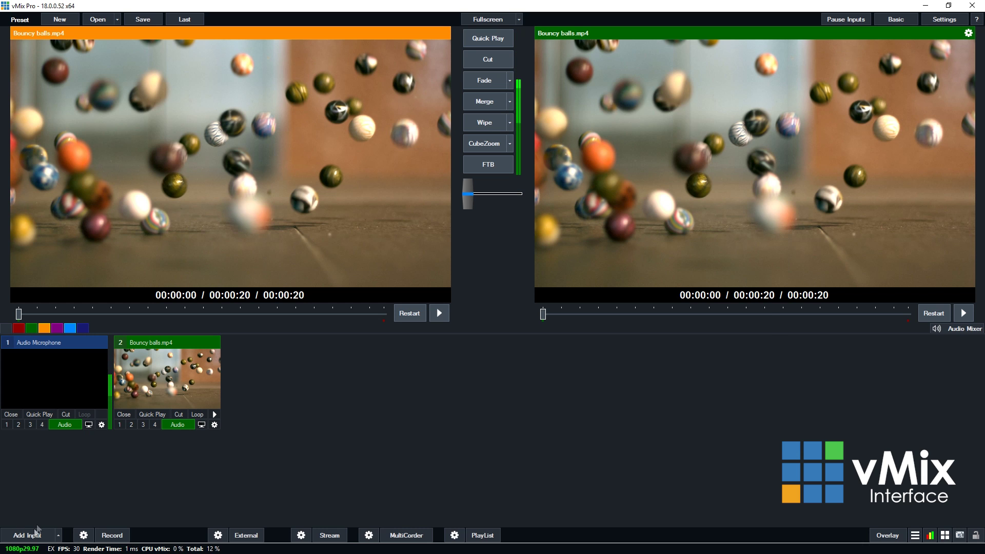
# Step: Add Peas!.mp4 as video input 3
pyautogui.click(27, 535)
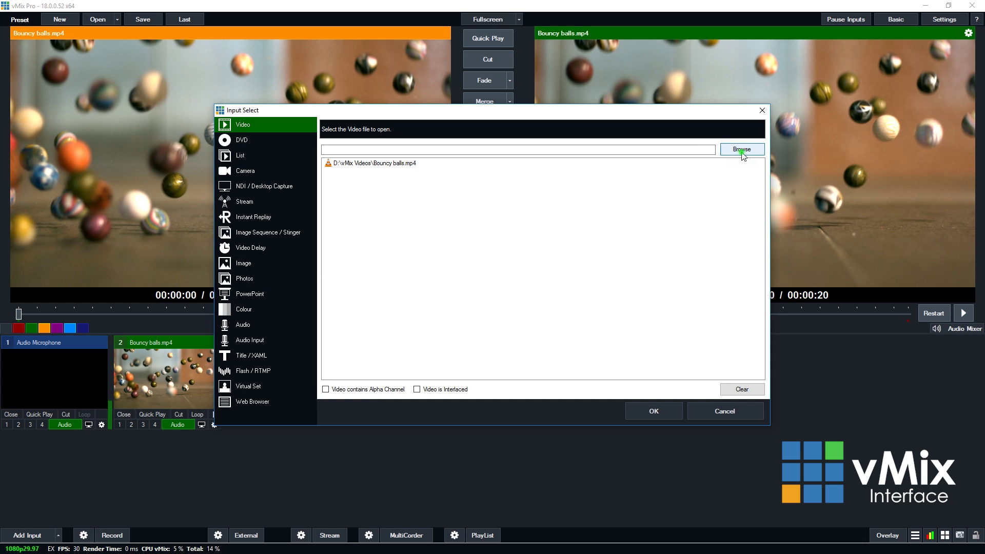
pyautogui.click(742, 149)
pyautogui.scroll(-1, 561, 241)
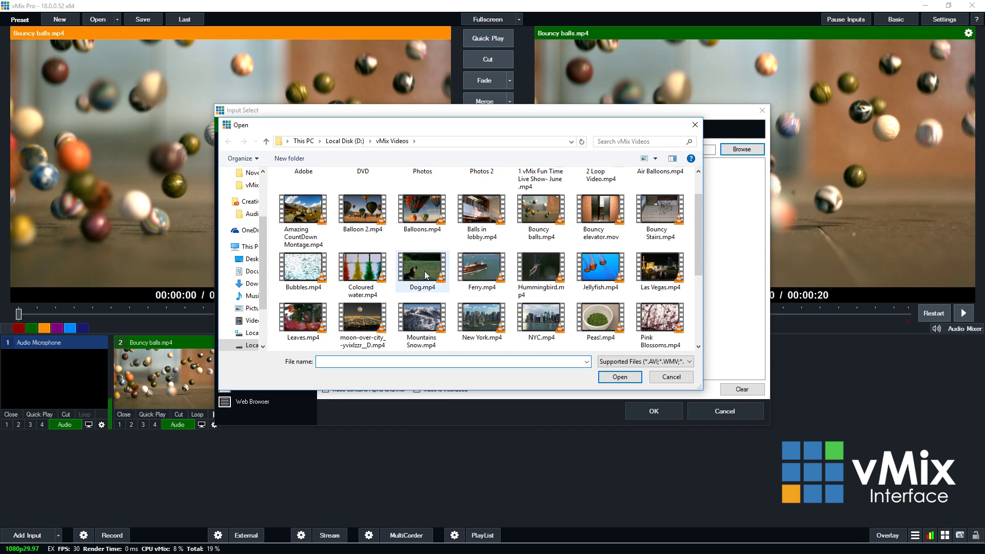
pyautogui.click(592, 324)
pyautogui.click(619, 376)
pyautogui.click(653, 411)
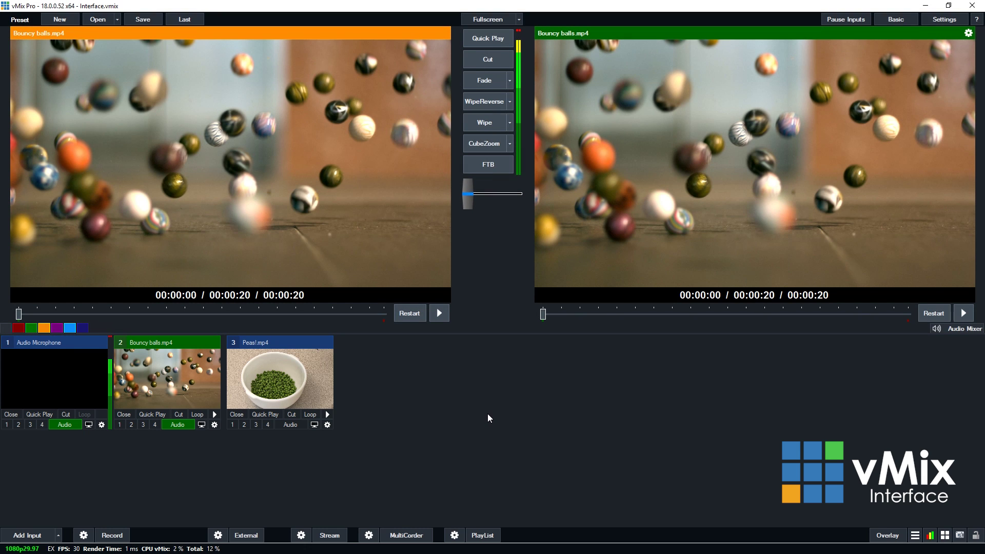
# Step: Cut Peas!.mp4 live to output, leaving Bouncy balls in preview, then pause Peas
pyautogui.click(268, 374)
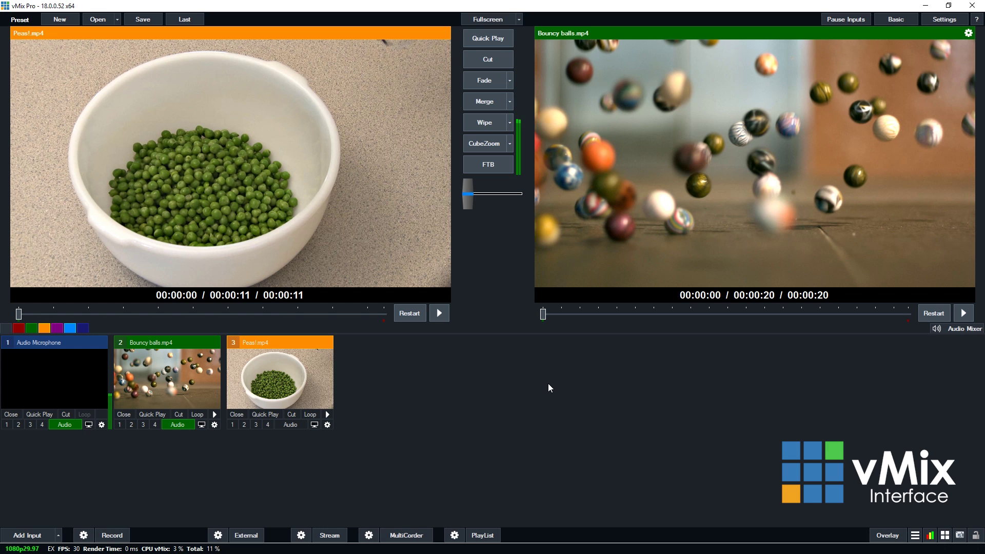
pyautogui.click(485, 56)
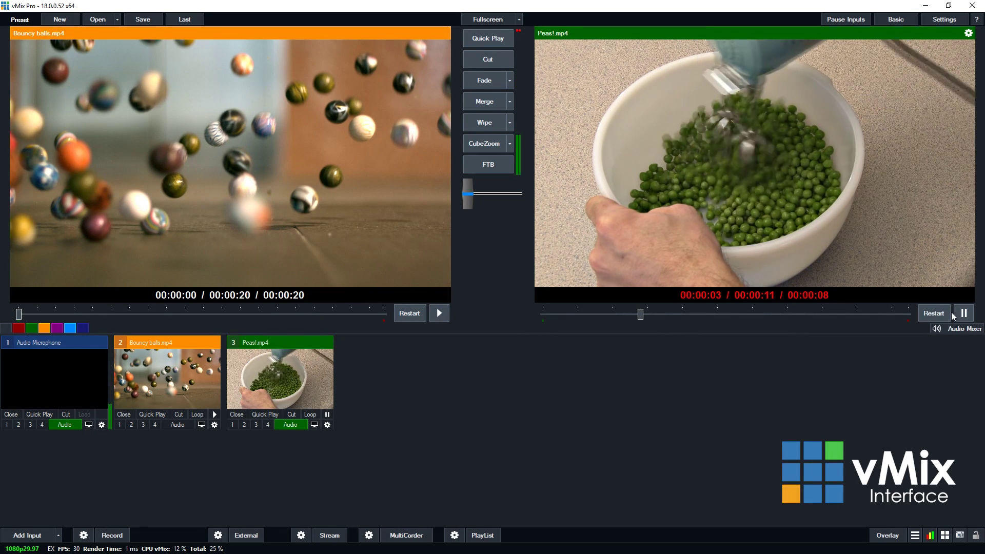
pyautogui.click(327, 414)
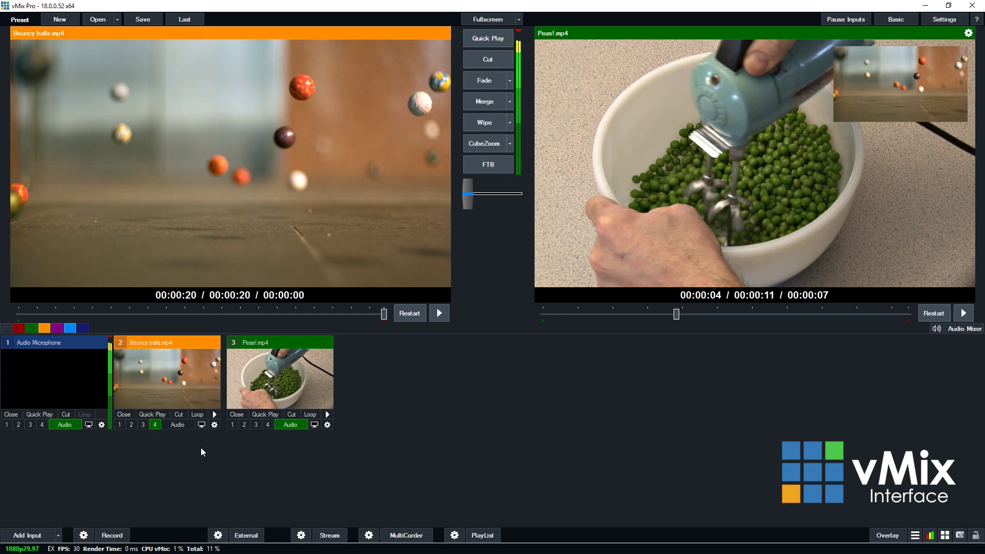
# Step: Overlay Bouncy balls on channel 4 as picture-in-picture, check its full preview, open Peas!.mp4 settings
pyautogui.click(177, 425)
pyautogui.click(203, 424)
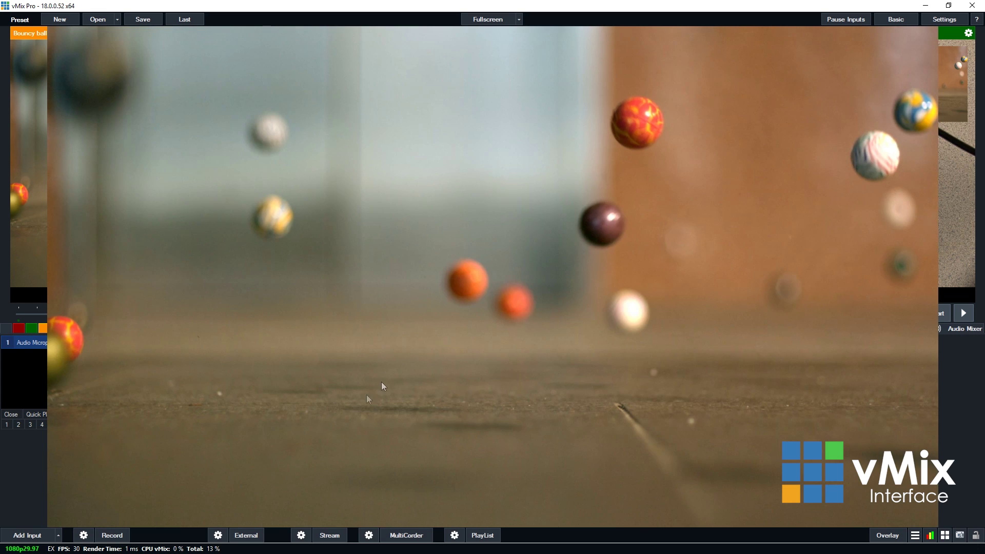
pyautogui.click(404, 367)
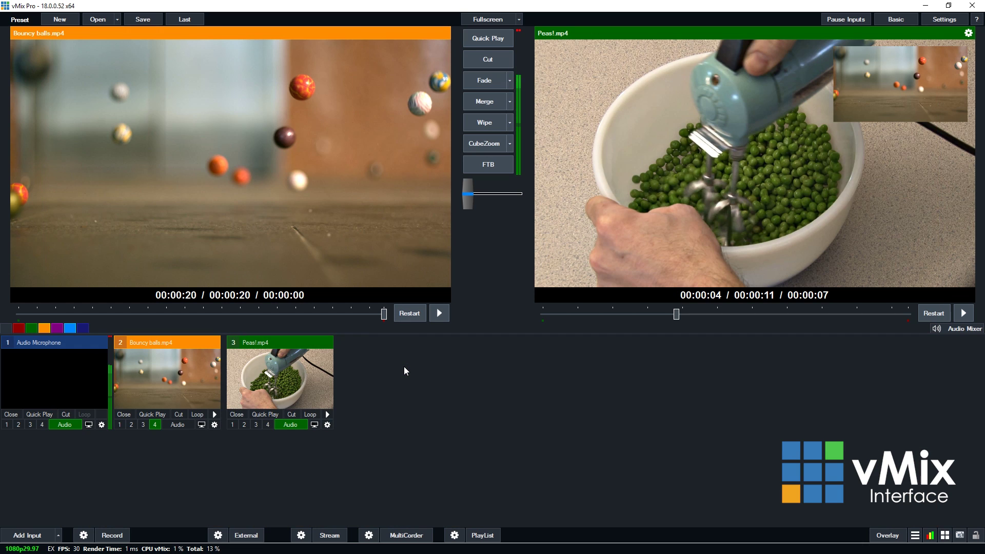
pyautogui.click(328, 425)
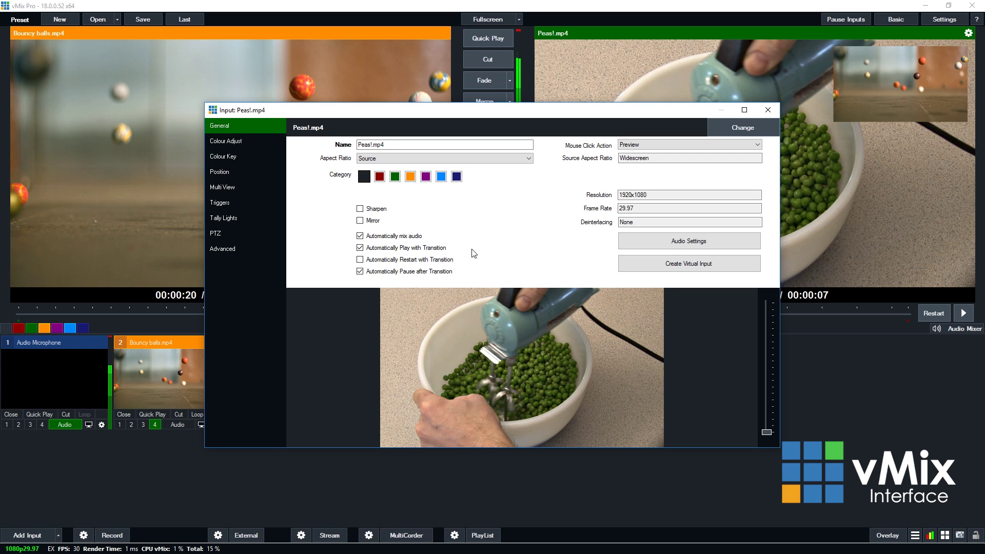
# Step: Page through Peas!.mp4's Colour Adjust, Colour Key, Position and Multi View settings
pyautogui.click(217, 143)
pyautogui.click(234, 158)
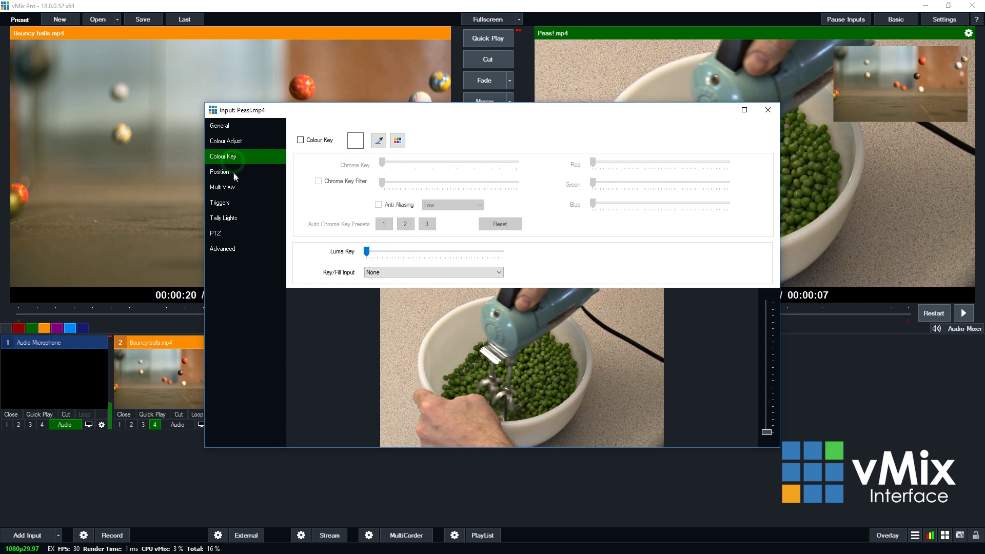
pyautogui.click(234, 173)
pyautogui.click(233, 190)
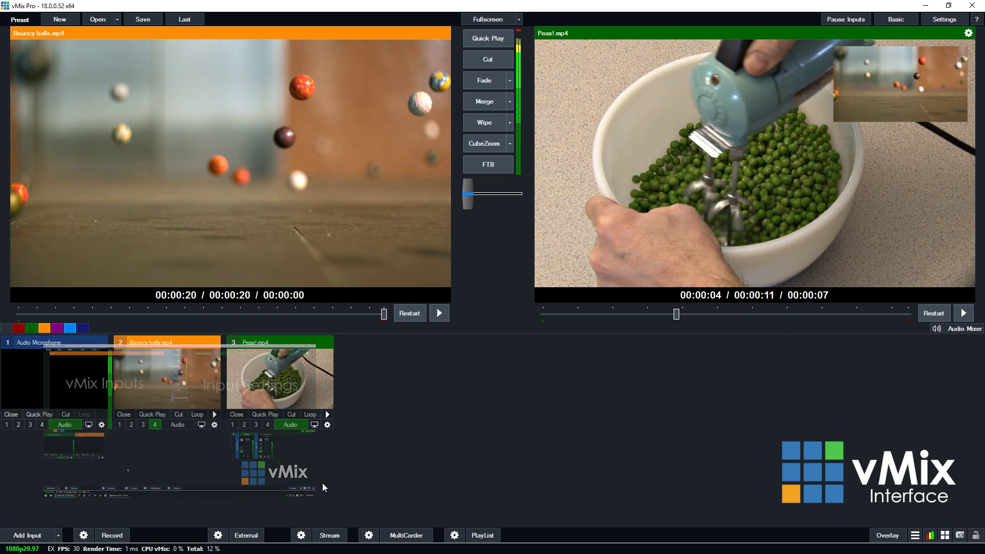
# Step: Put Peas!.mp4 in the blue category named Peas, show all inputs, and play Peas
pyautogui.doubleClick(259, 346)
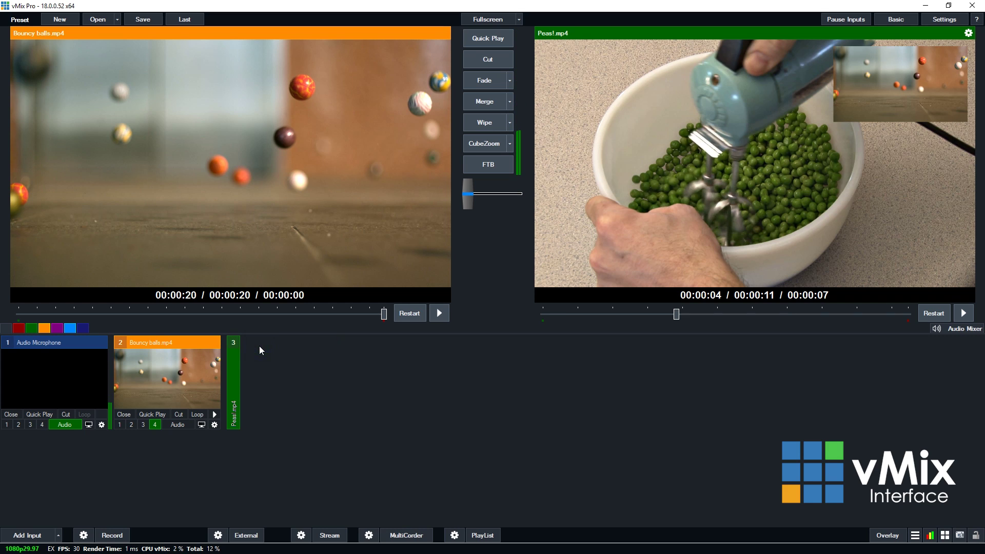
pyautogui.click(70, 328)
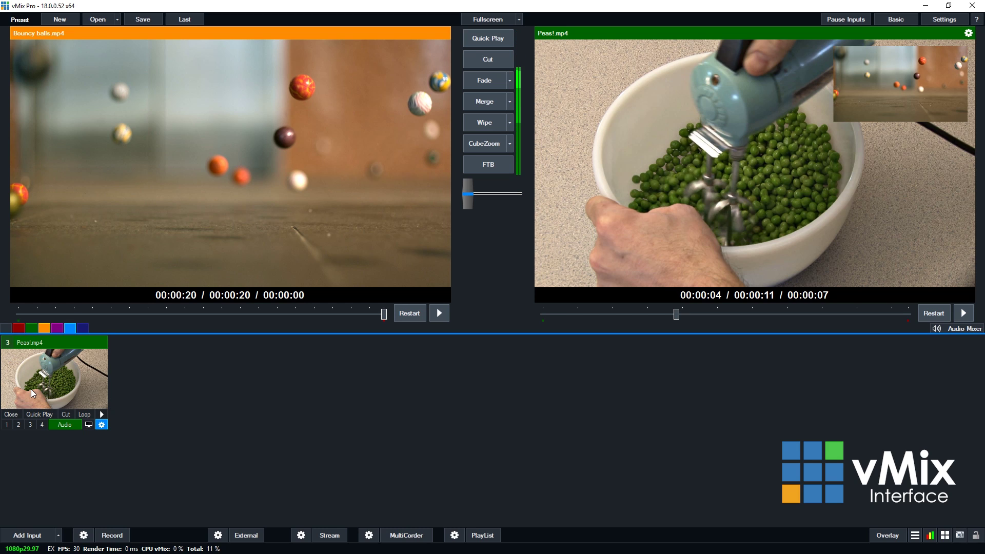
pyautogui.rightClick(71, 328)
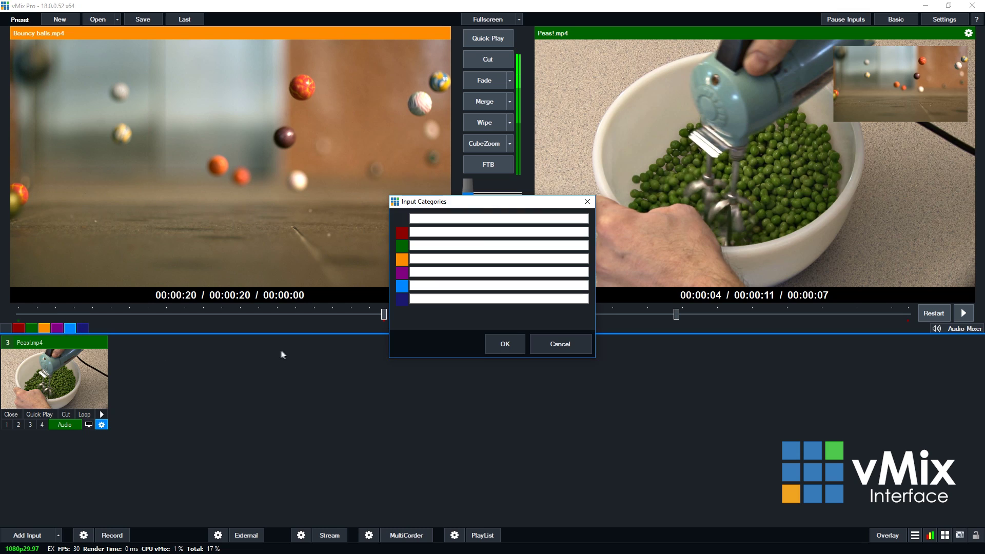
pyautogui.click(429, 286)
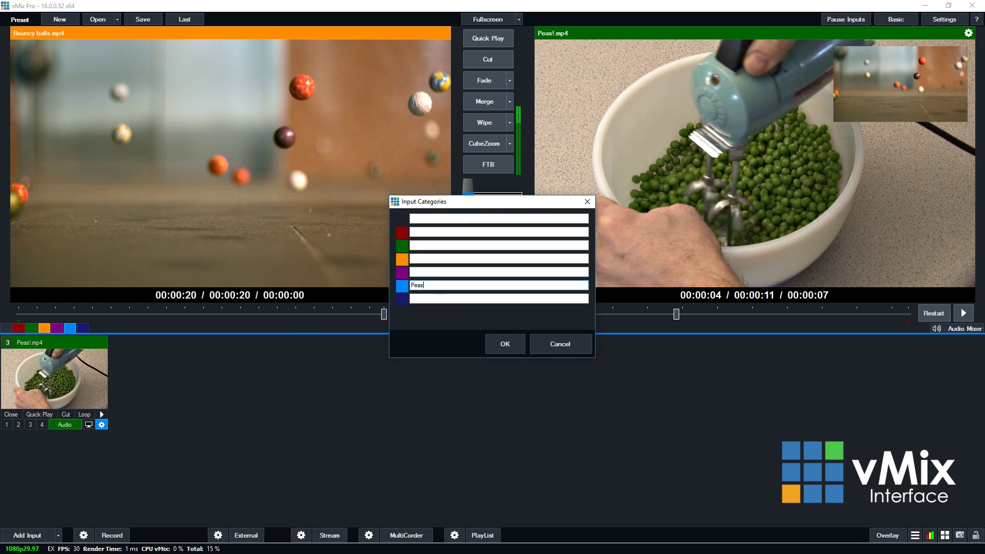
pyautogui.click(503, 344)
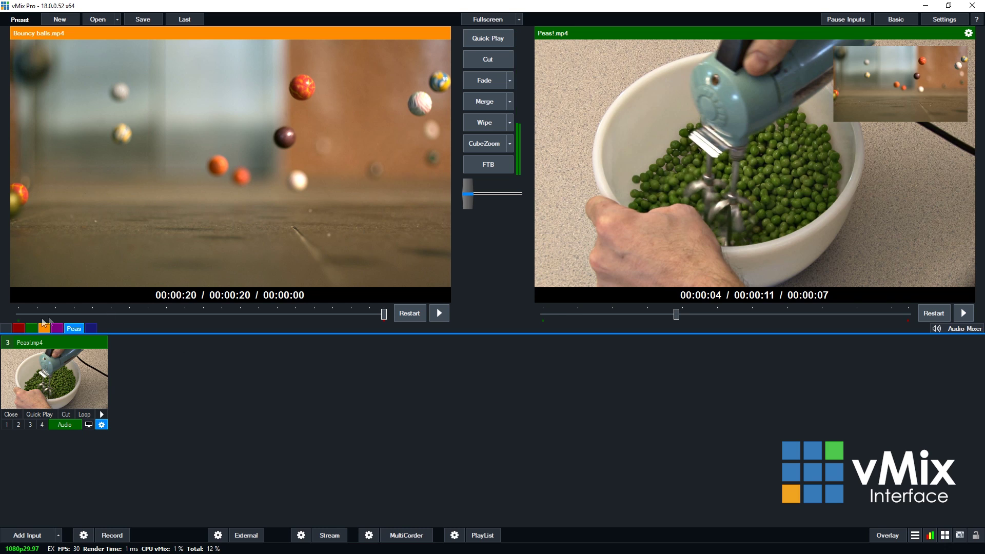
pyautogui.click(6, 329)
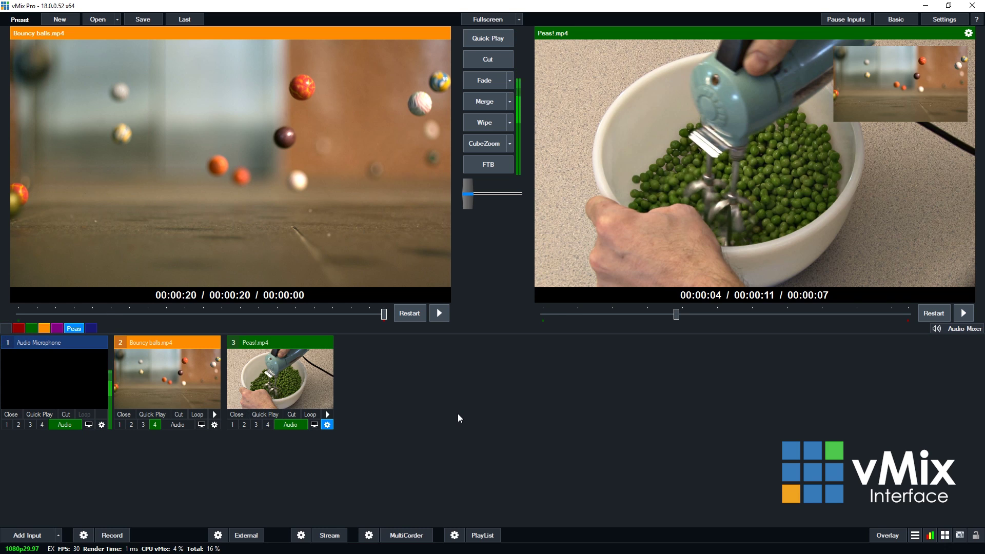
pyautogui.click(327, 414)
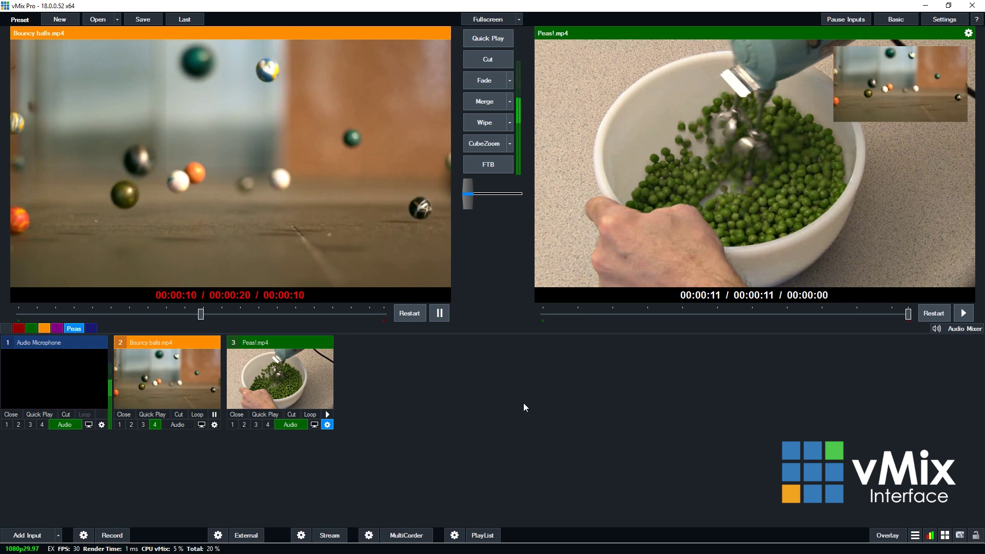
# Step: Pause Bouncy balls at 00:00:12, open the audio mixer, and browse the microphone's EQ through Channel Mixer settings
pyautogui.click(439, 314)
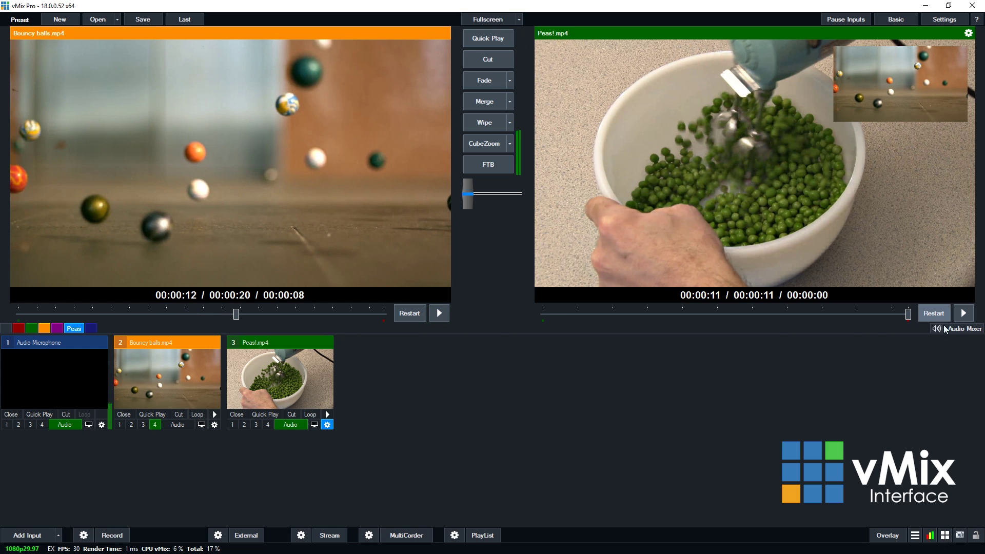
pyautogui.click(948, 328)
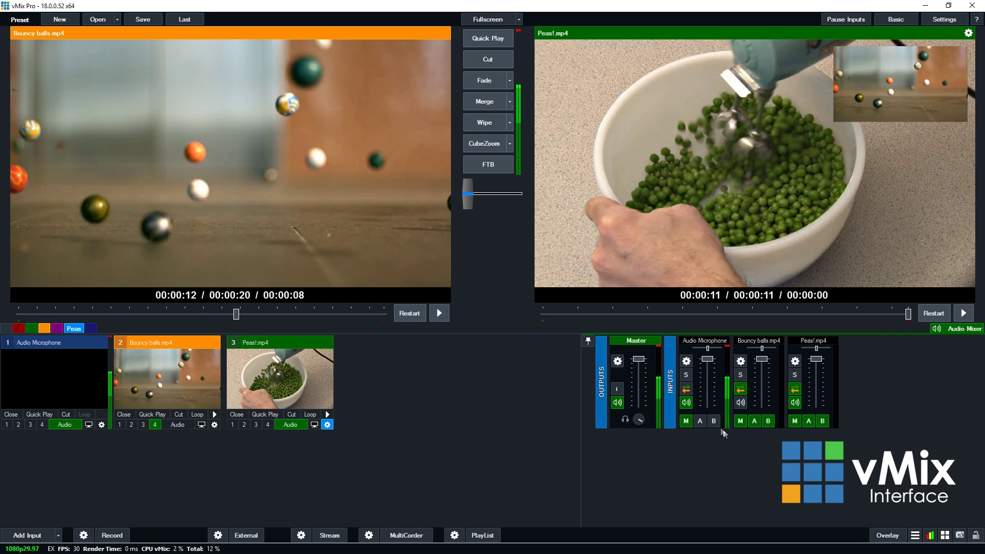
pyautogui.click(686, 361)
pyautogui.click(279, 201)
pyautogui.click(290, 216)
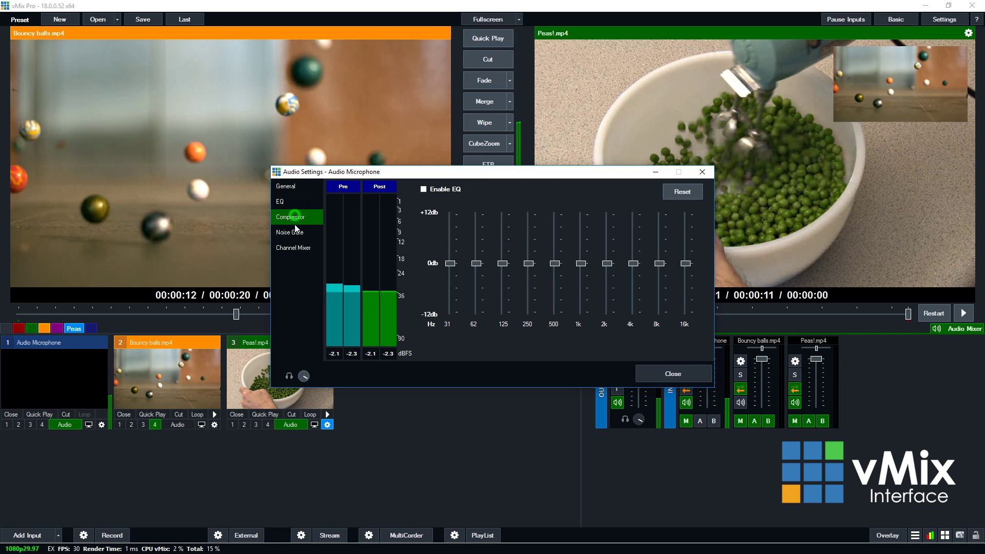
pyautogui.click(289, 232)
pyautogui.click(293, 248)
pyautogui.click(702, 171)
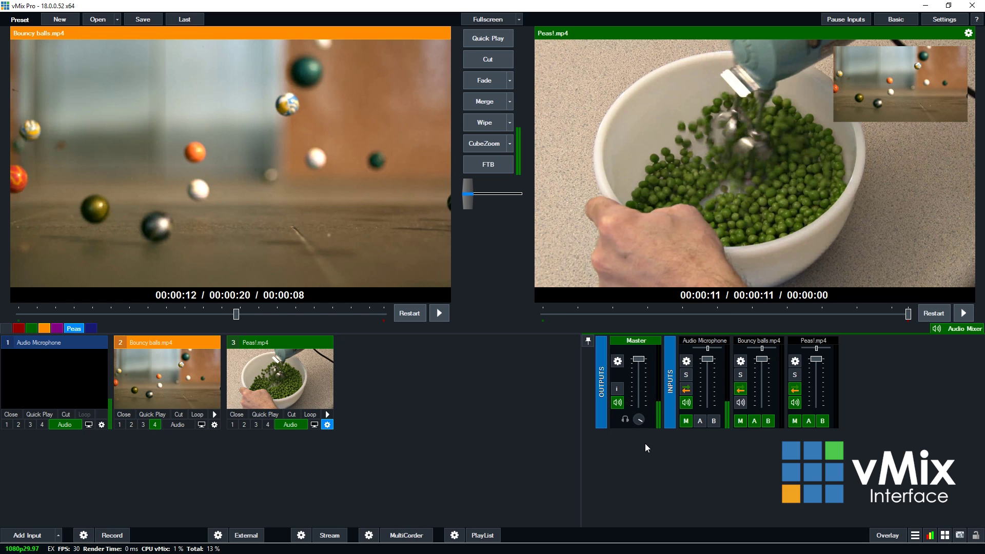
# Step: Float the audio mixer in its own window, move it, then dock it back
pyautogui.click(587, 340)
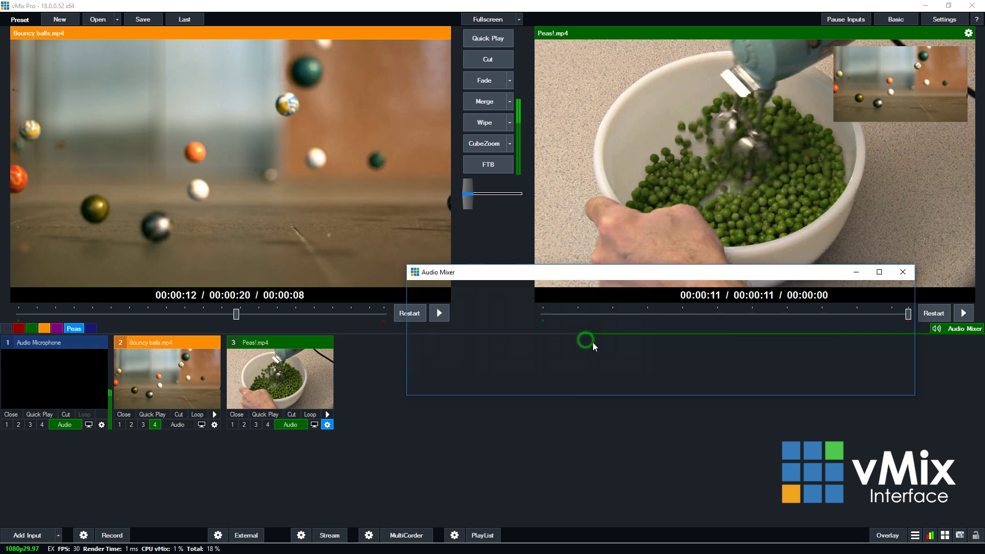
pyautogui.moveTo(479, 273); pyautogui.dragTo(531, 336)
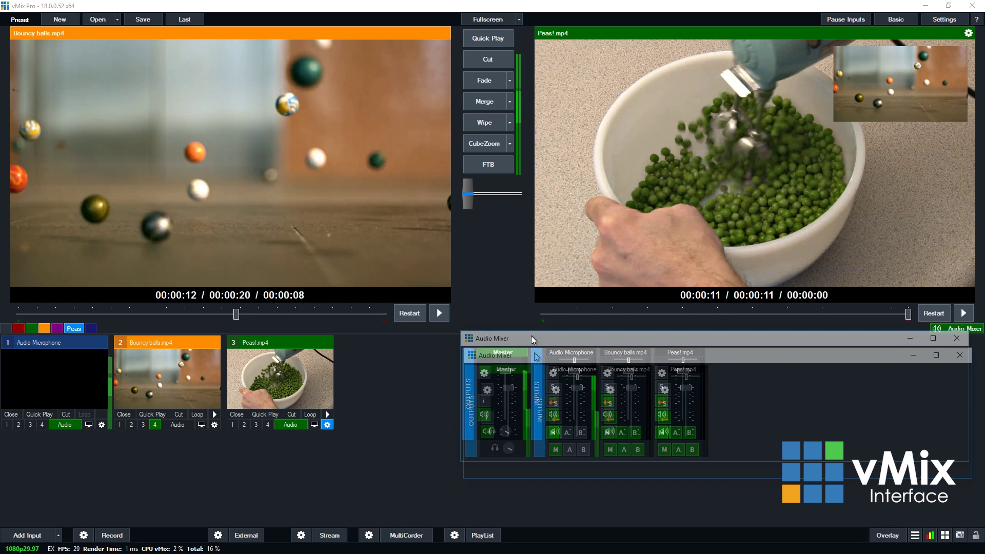
pyautogui.click(911, 339)
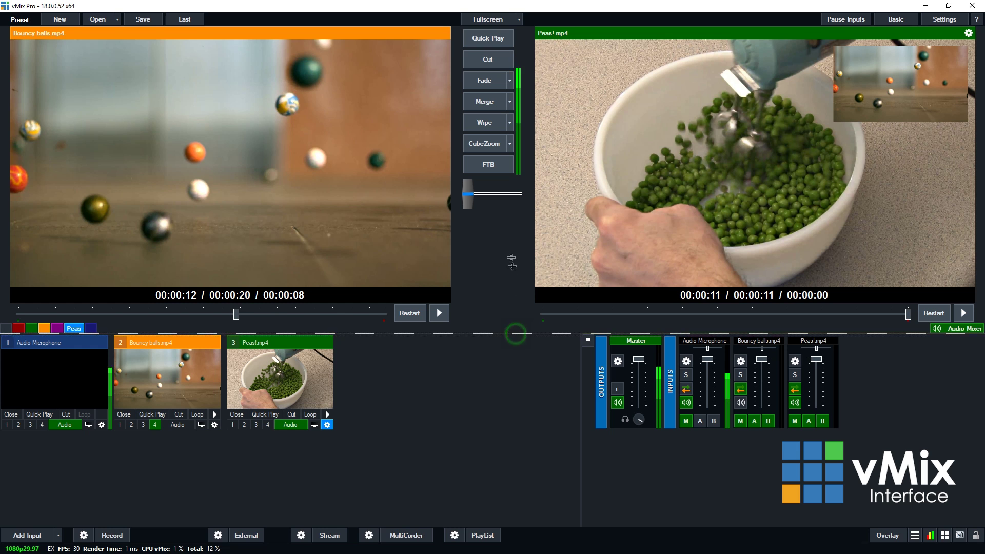
# Step: Widen the audio mixer panel and enlarge the preview and output monitors
pyautogui.moveTo(515, 334)
pyautogui.mouseDown()
pyautogui.moveTo(511, 218)
pyautogui.moveTo(510, 335)
pyautogui.mouseUp()
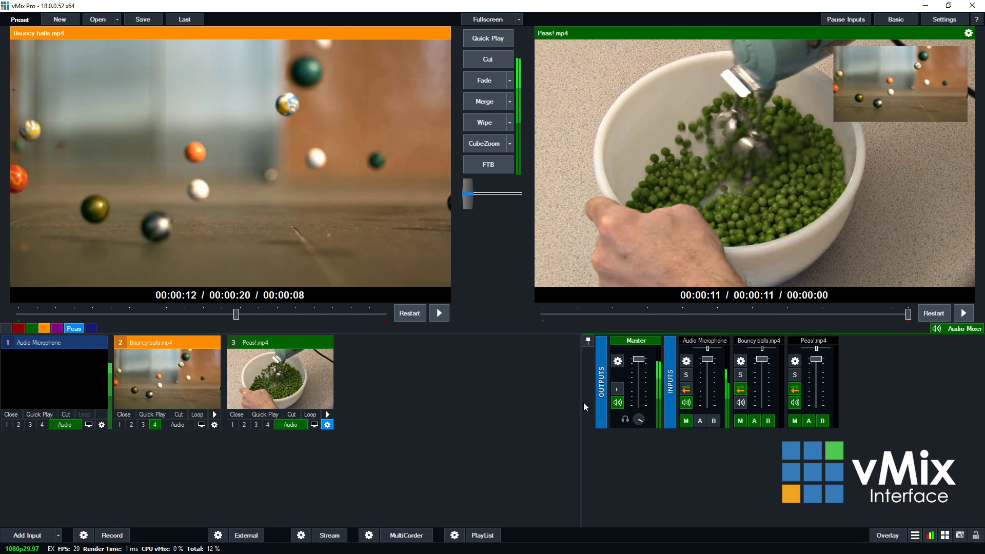
pyautogui.moveTo(581, 402); pyautogui.dragTo(499, 395)
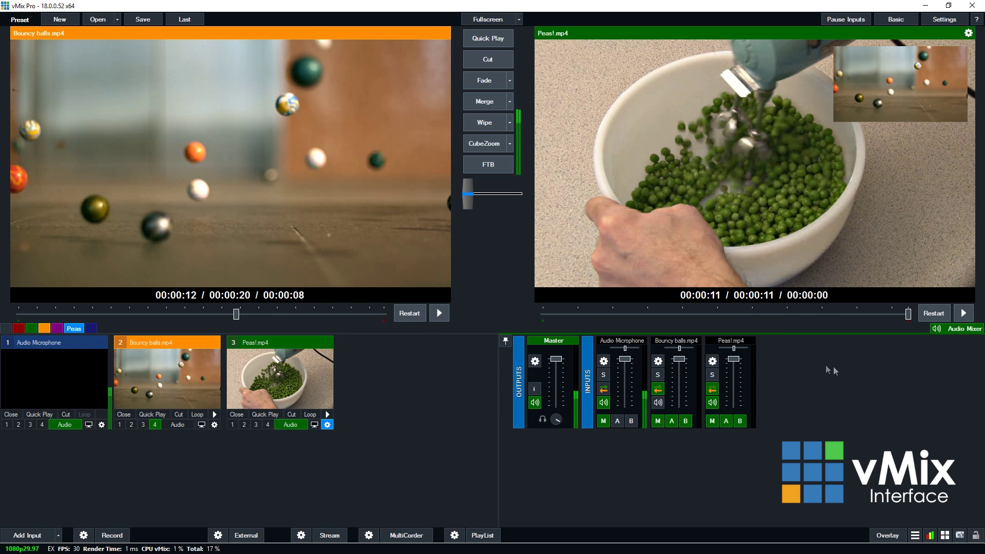
pyautogui.click(952, 330)
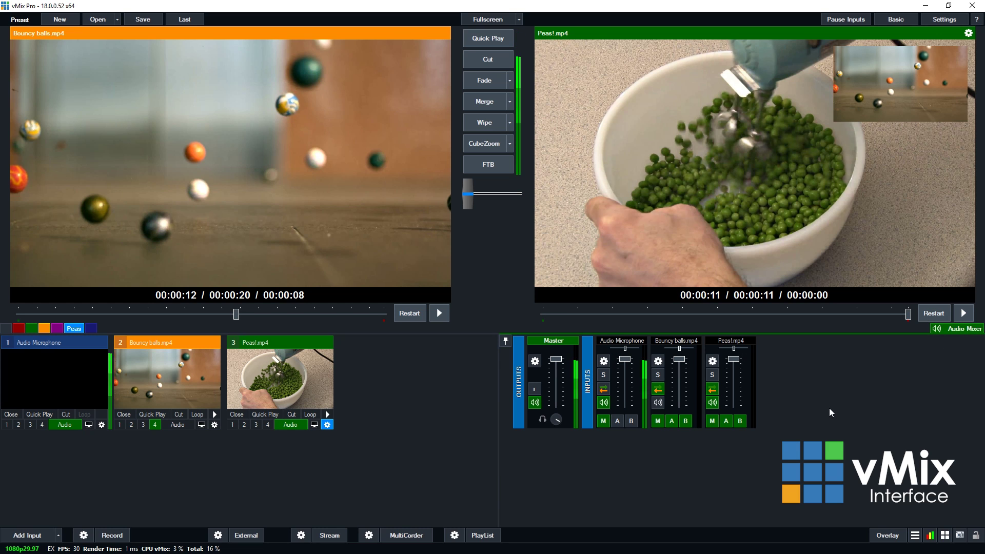
pyautogui.moveTo(485, 335)
pyautogui.mouseDown()
pyautogui.moveTo(484, 233)
pyautogui.moveTo(507, 347)
pyautogui.mouseUp()
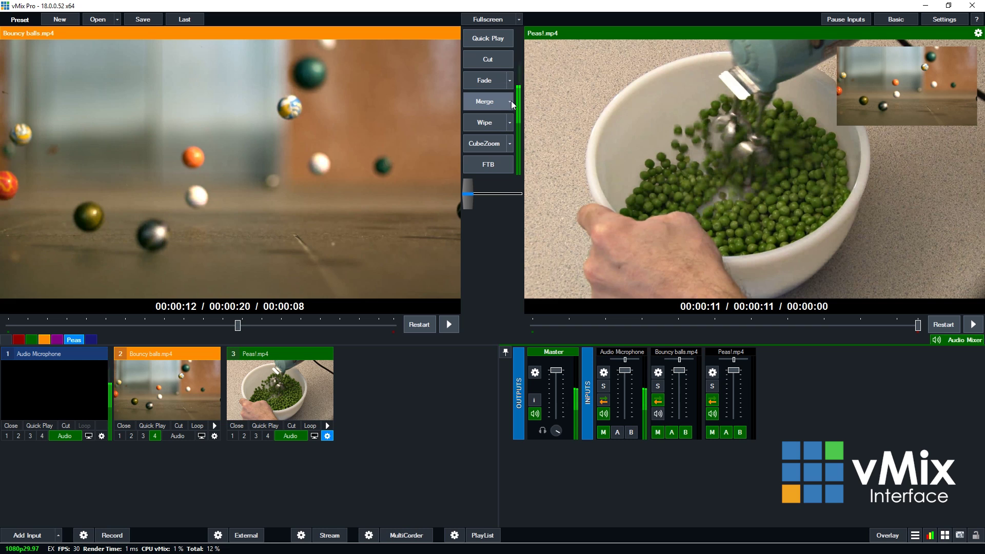
# Step: Replace Merge with WipeReverse and use it to swap Bouncy balls and Peas on output
pyautogui.click(510, 102)
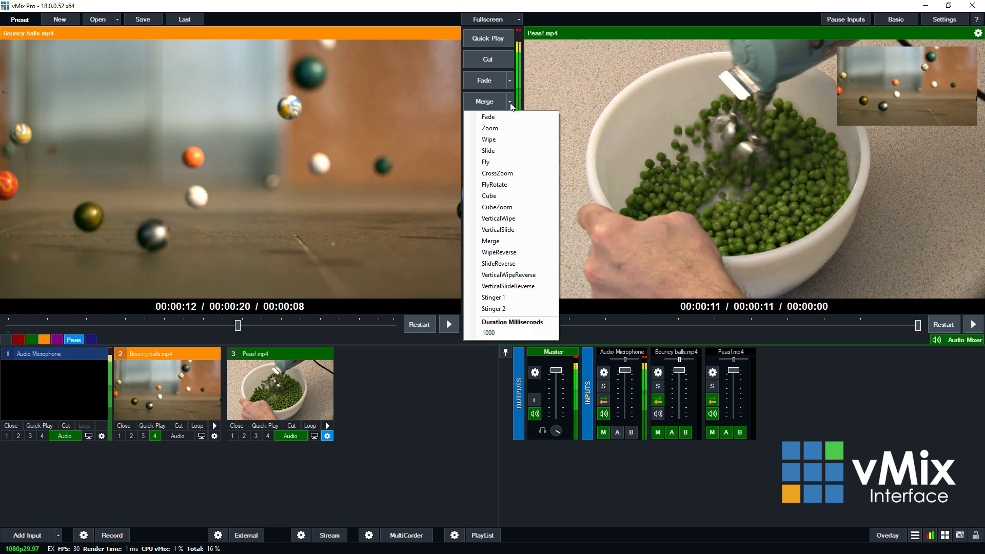
pyautogui.click(499, 252)
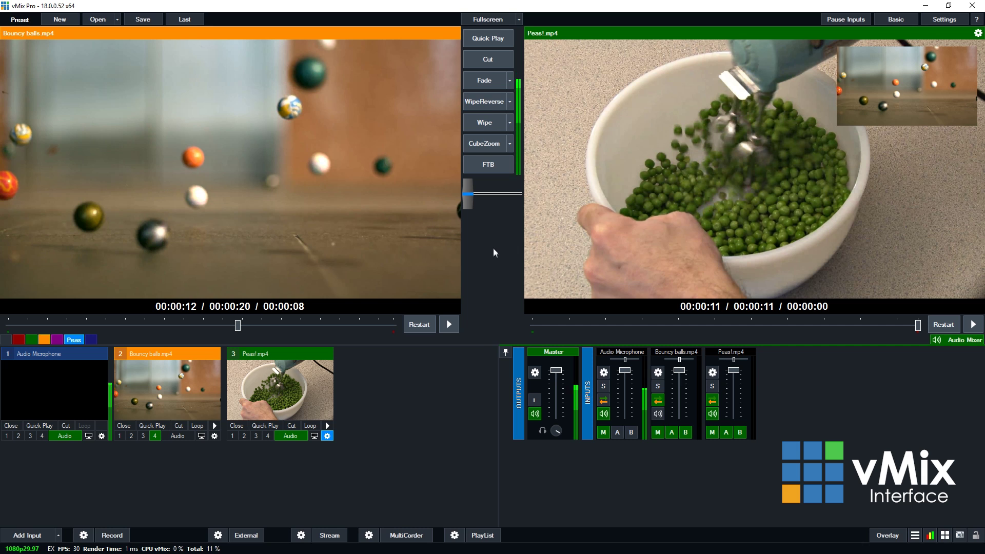
pyautogui.click(491, 105)
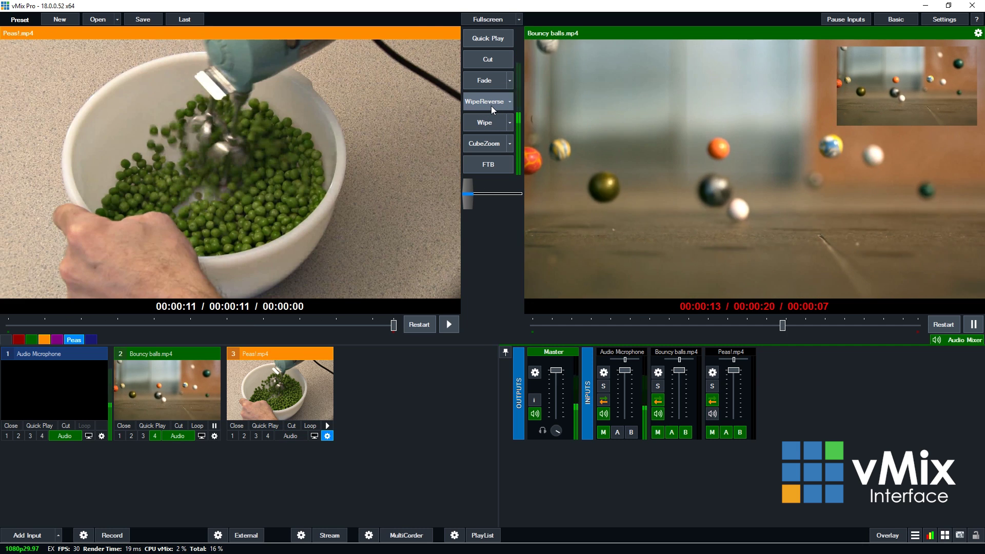
pyautogui.click(491, 106)
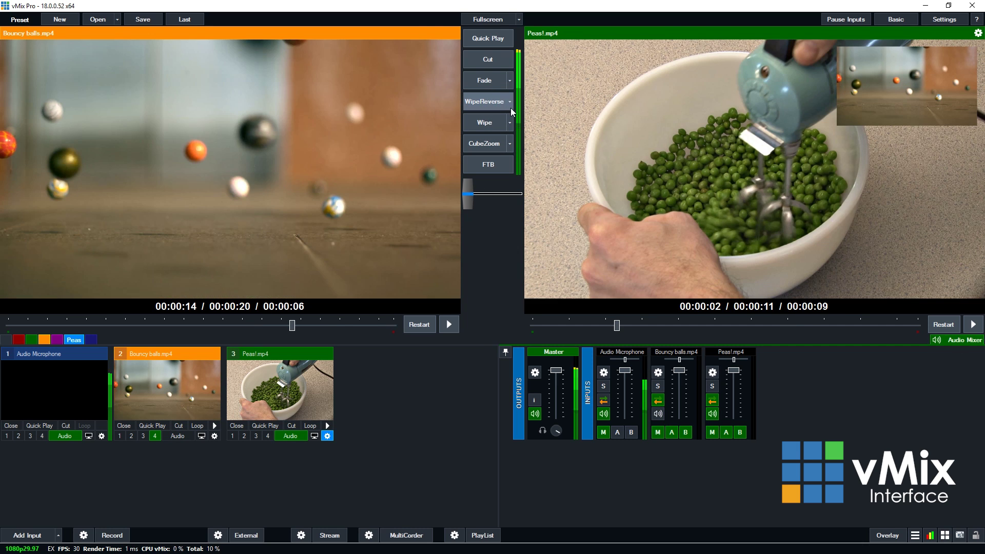
# Step: Blend Peas and Bouncy balls halfway with the T-bar and pause Peas on output
pyautogui.click(510, 107)
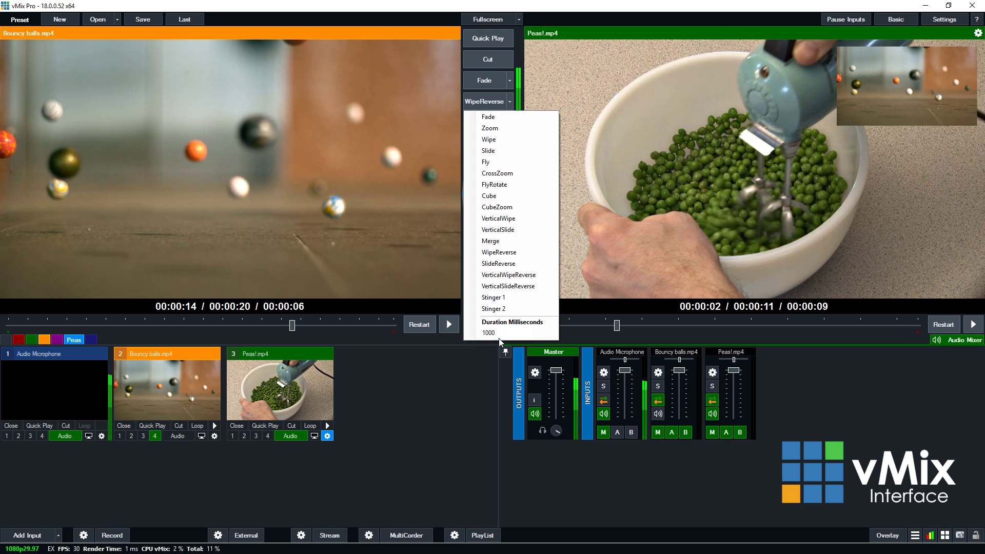
pyautogui.click(490, 356)
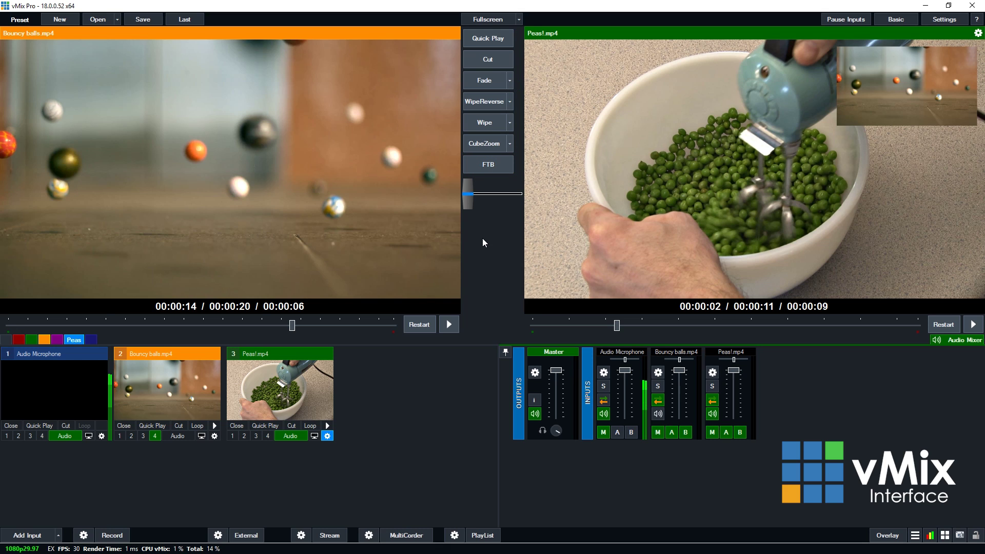
pyautogui.click(492, 163)
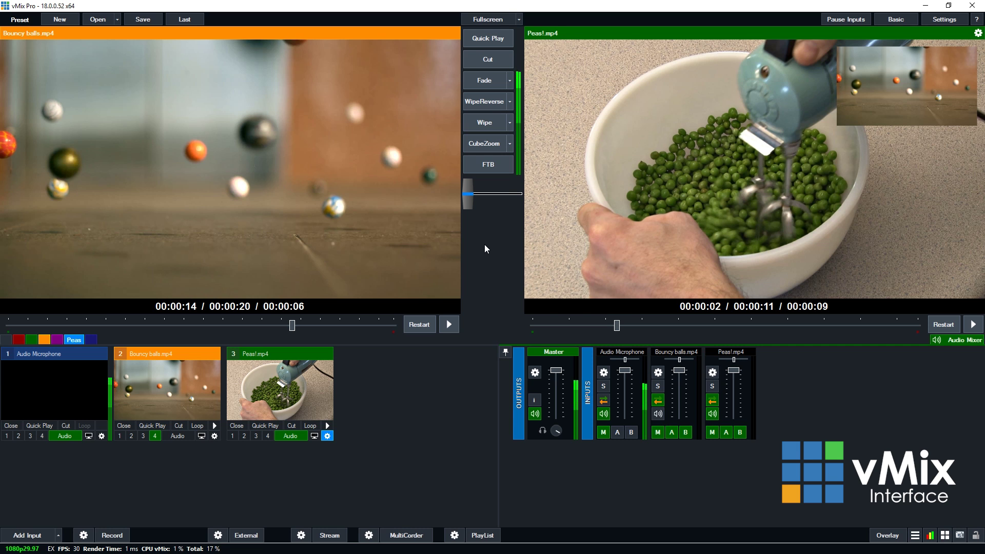
pyautogui.moveTo(469, 195)
pyautogui.mouseDown()
pyautogui.moveTo(520, 195)
pyautogui.moveTo(467, 194)
pyautogui.mouseUp()
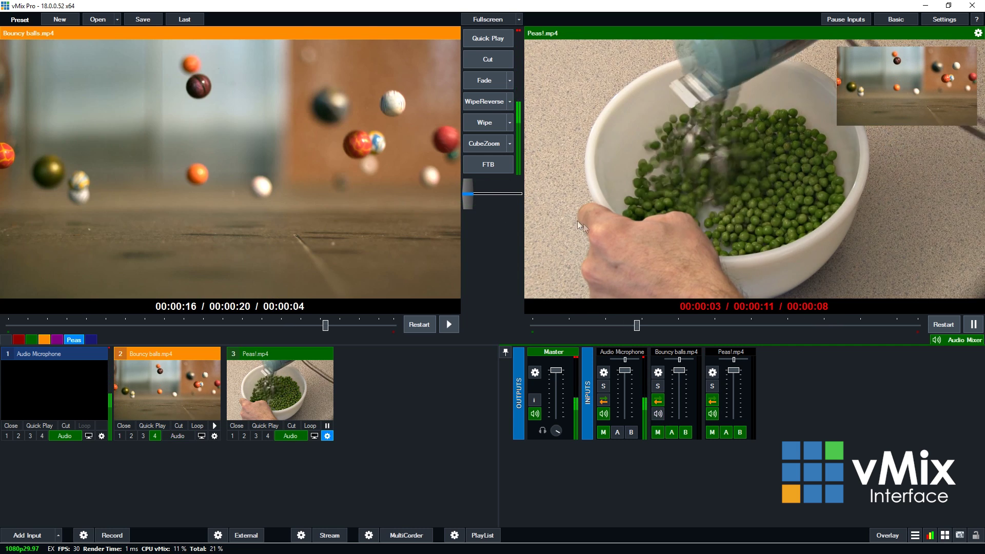
pyautogui.press('space')
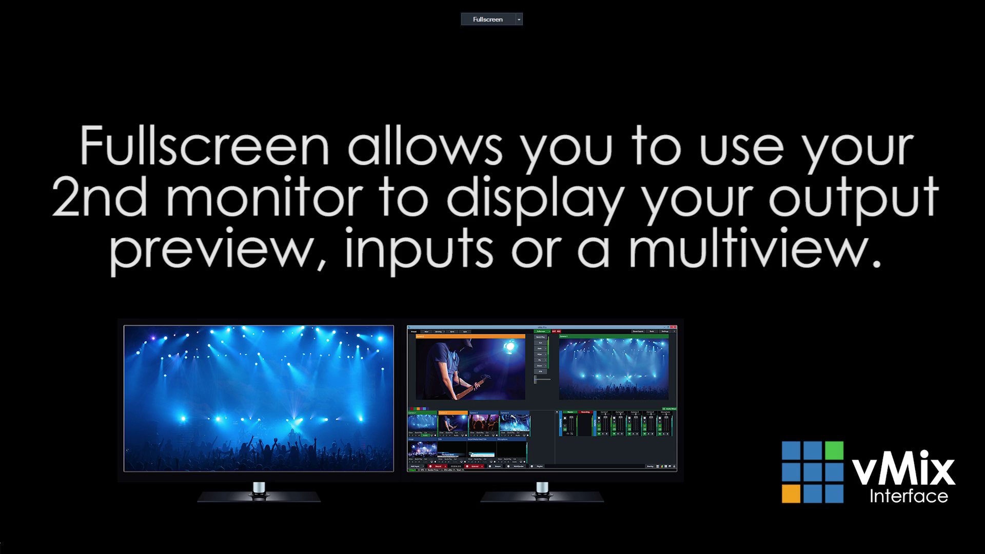
# Step: Check Display 1's fullscreen choices (Output, Preview, MultiView, Inputs), then open Recording Setup at MPEG-2
pyautogui.click(483, 18)
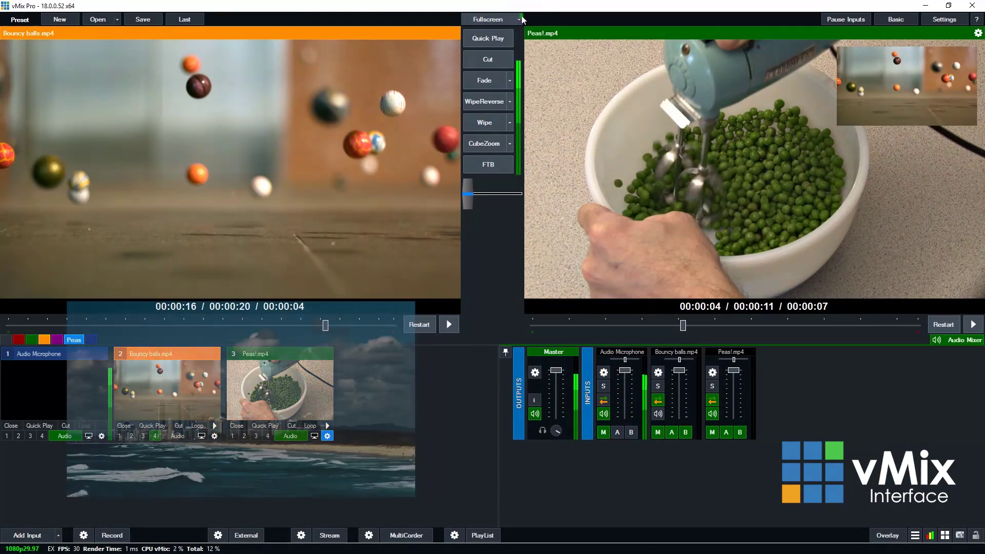
pyautogui.click(518, 19)
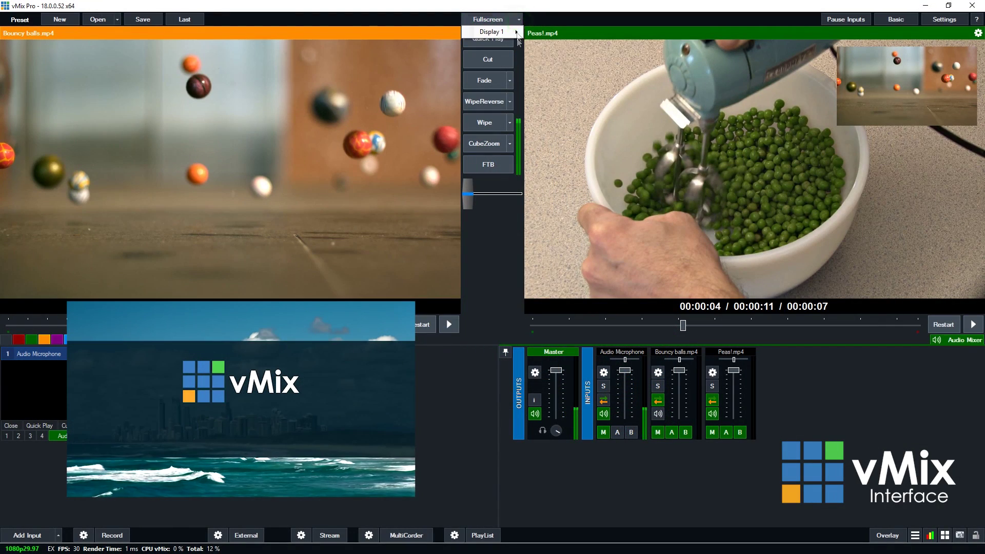
pyautogui.moveTo(517, 33)
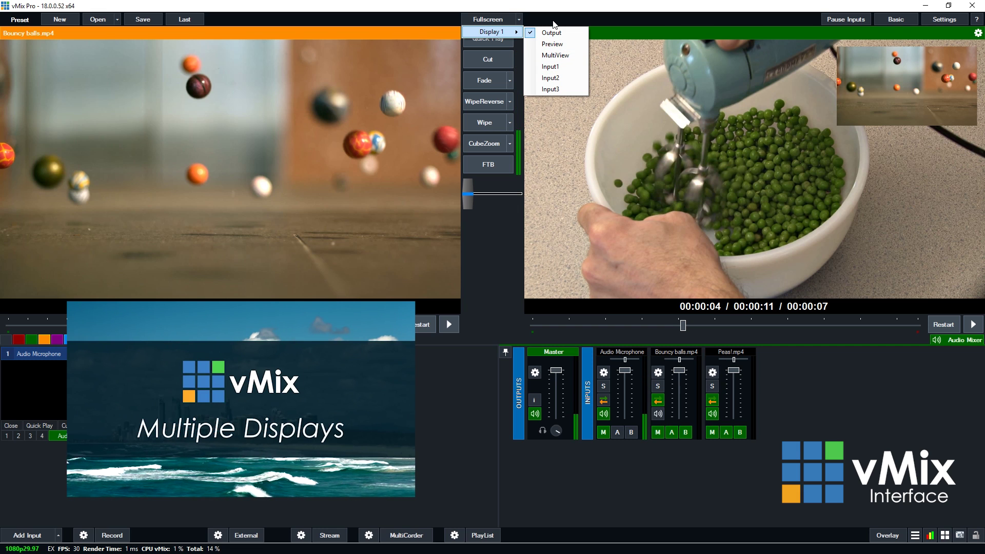
pyautogui.click(475, 254)
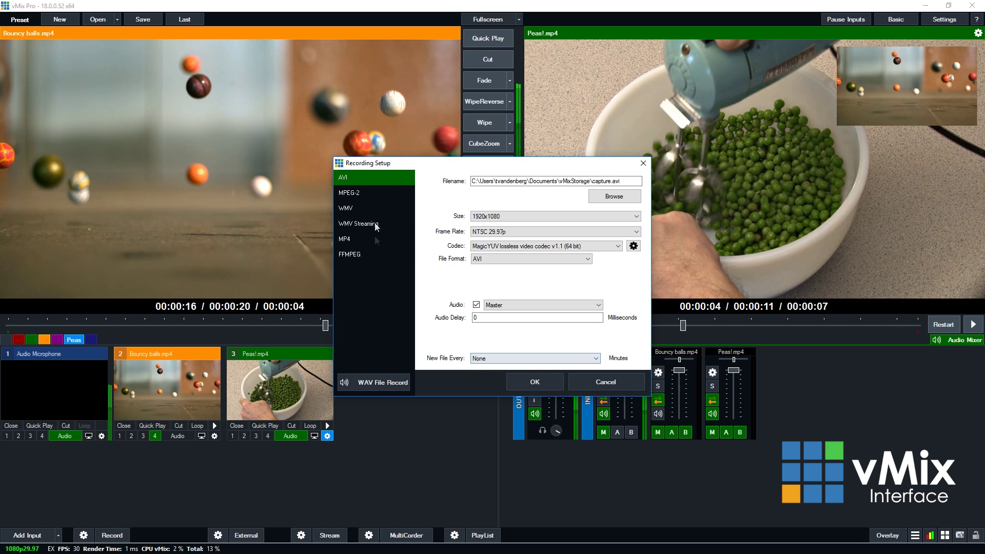
pyautogui.click(368, 193)
# Step: Compare the WMV Streaming recording format, choose FFMPEG, and close Recording Setup
pyautogui.click(359, 224)
pyautogui.click(371, 251)
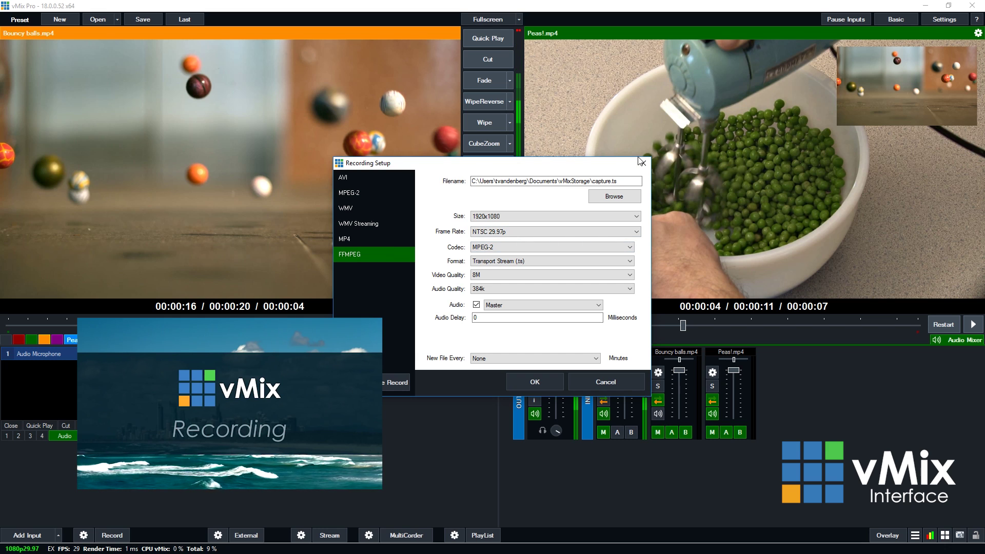
pyautogui.press('Return')
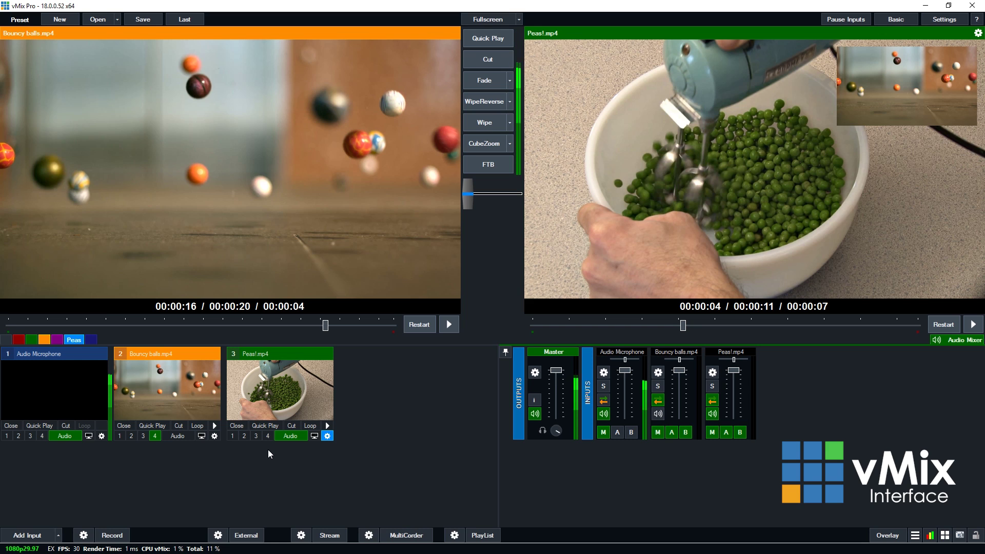
# Step: Review the External Output / NDI settings, then bring up Streaming Settings
pyautogui.click(218, 535)
pyautogui.click(246, 521)
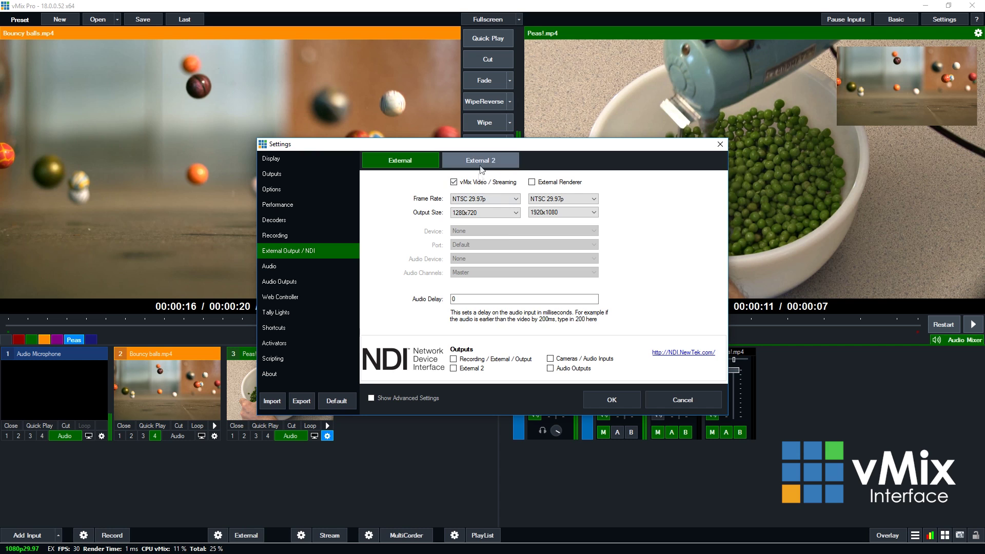
pyautogui.click(720, 145)
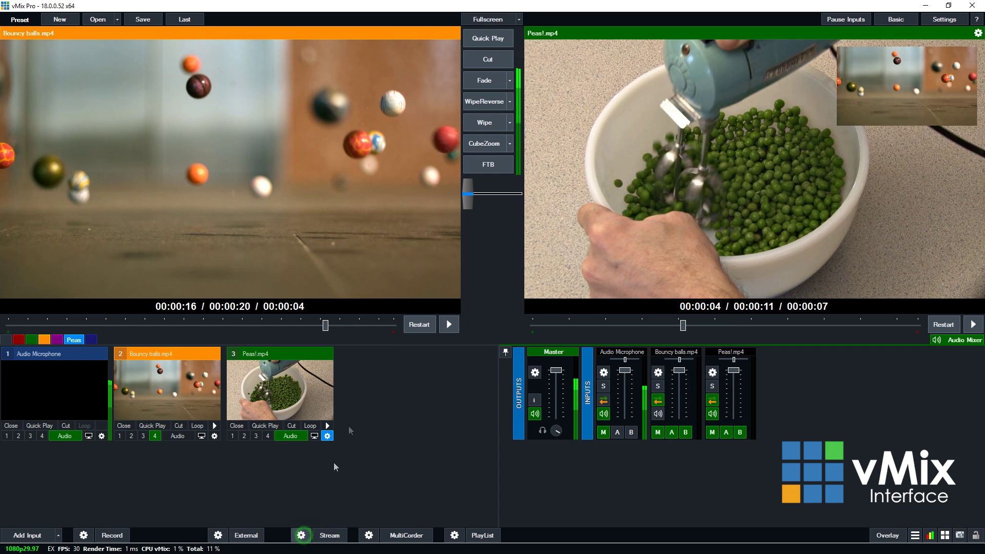
pyautogui.click(301, 535)
pyautogui.click(476, 207)
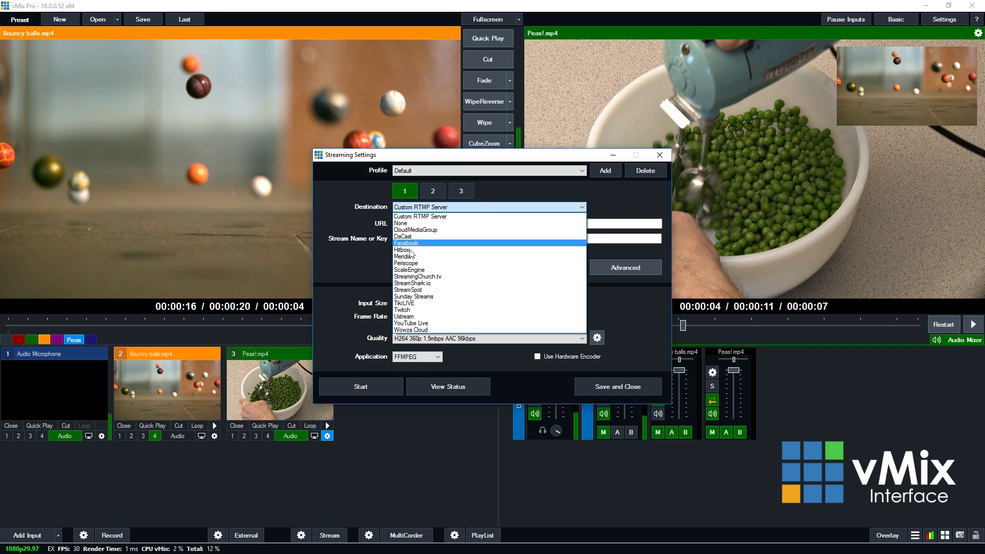
pyautogui.click(368, 251)
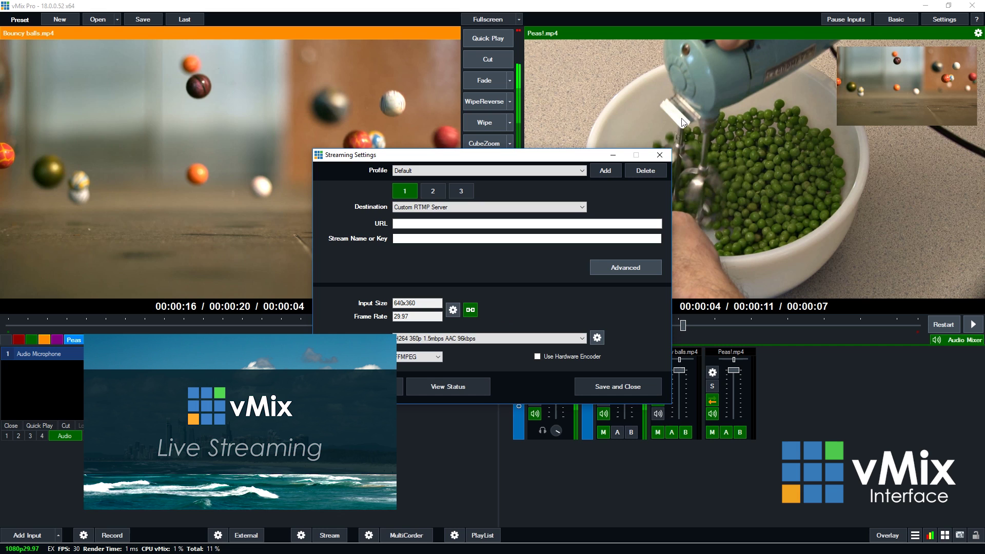
pyautogui.press('Escape')
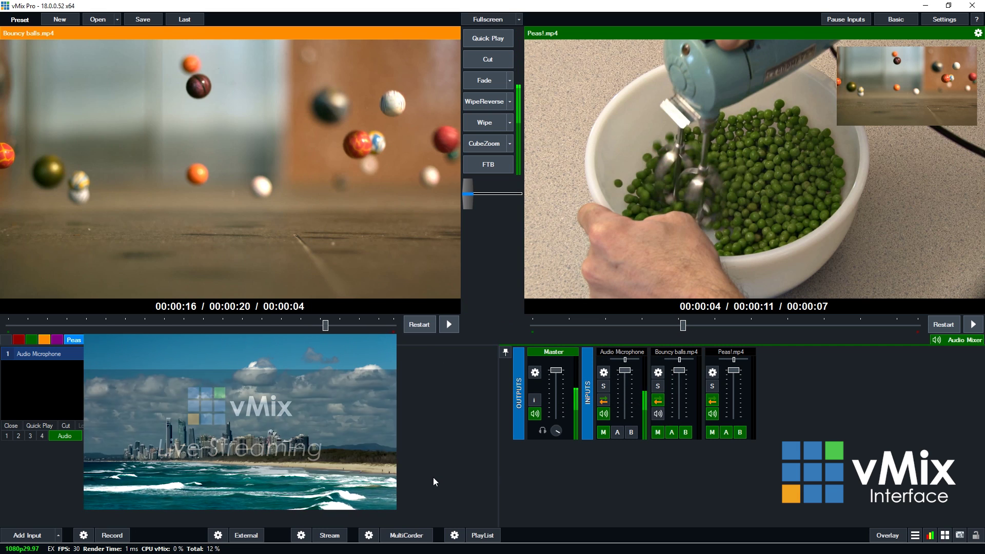
# Step: Look over the MultiCorder settings, then the playlist settings
pyautogui.click(369, 535)
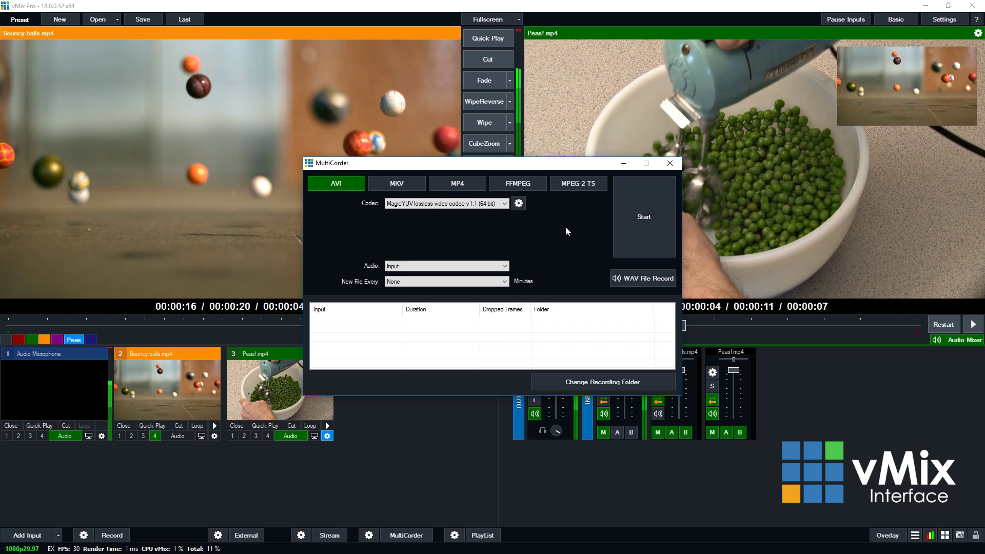
pyautogui.click(669, 163)
pyautogui.click(455, 535)
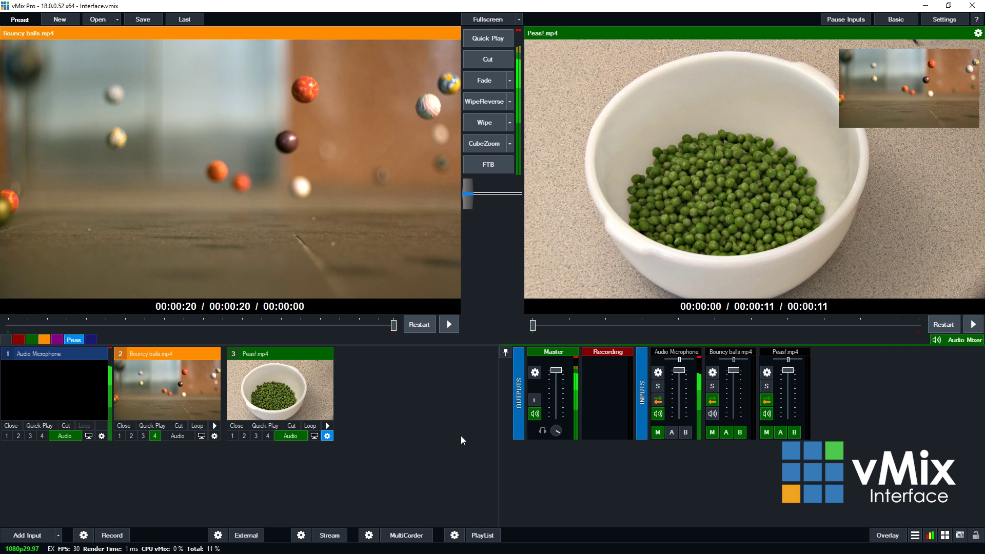
# Step: Record a couple of seconds of output, then stop and confirm ending the recording
pyautogui.click(115, 537)
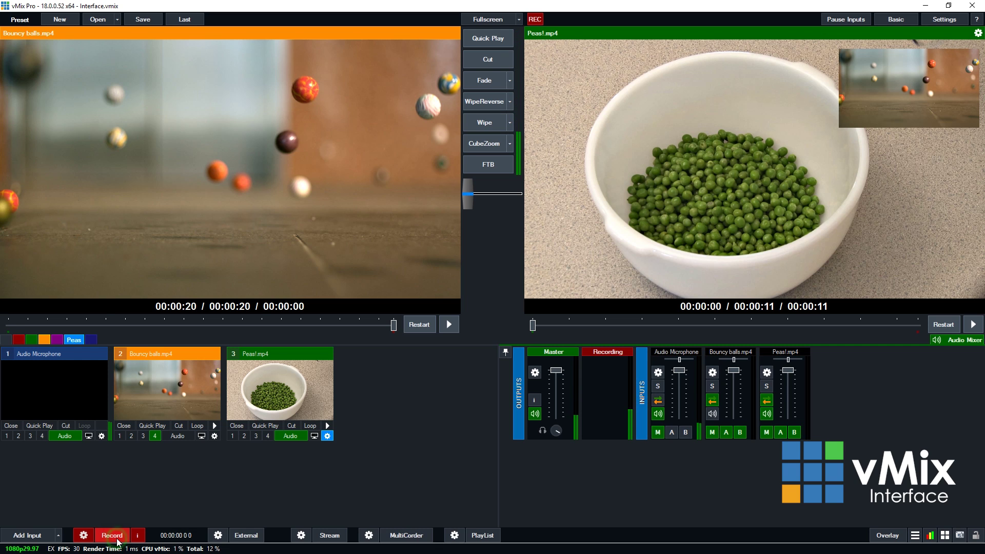
pyautogui.click(112, 535)
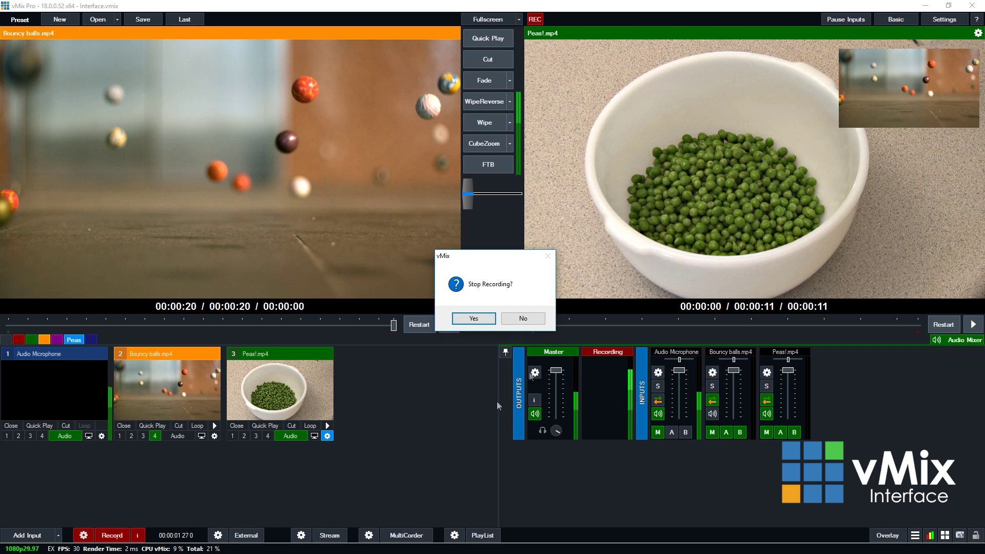
pyautogui.click(471, 319)
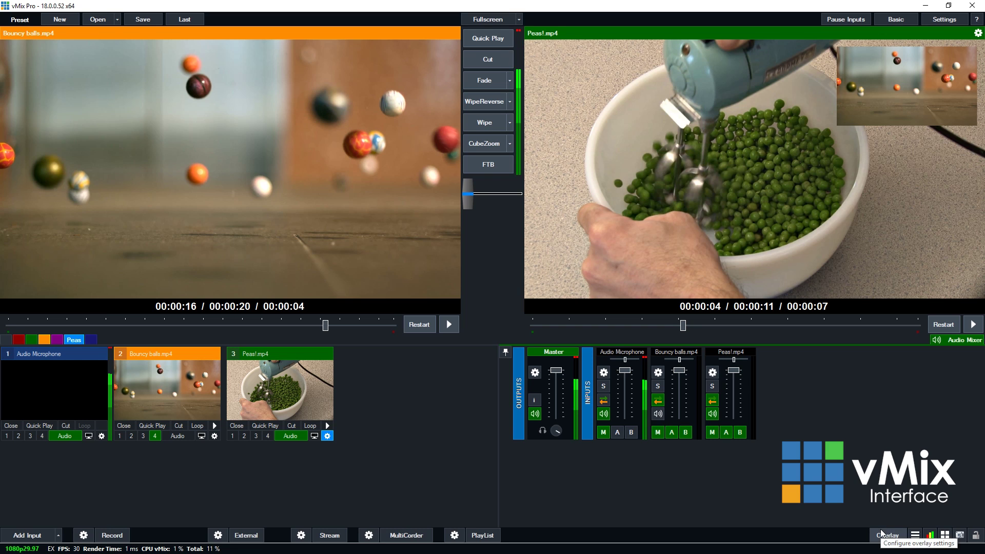
pyautogui.click(882, 533)
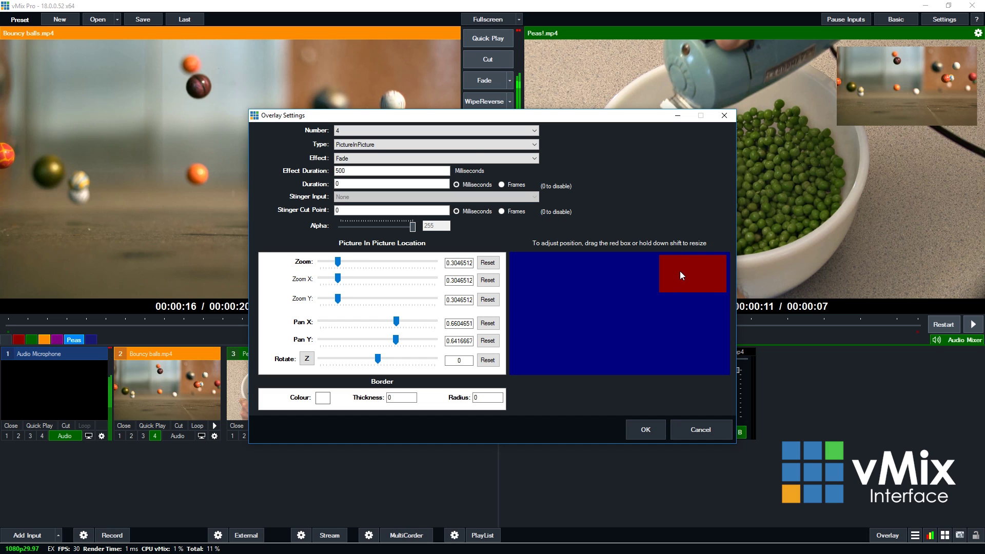
# Step: Keep overlay 4 as PictureInPicture, nudge its PiP box slightly right and apply with OK
pyautogui.click(474, 130)
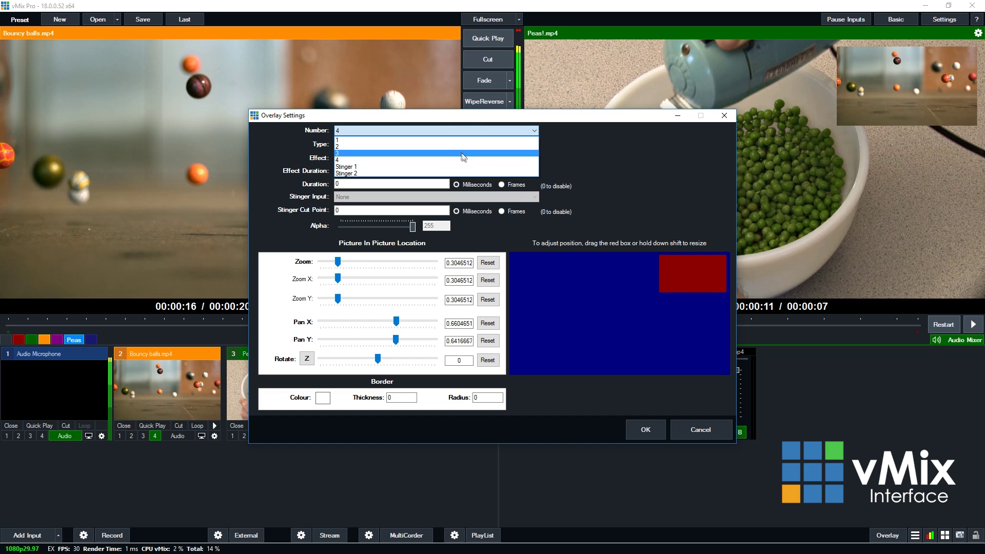
pyautogui.click(565, 140)
pyautogui.click(489, 149)
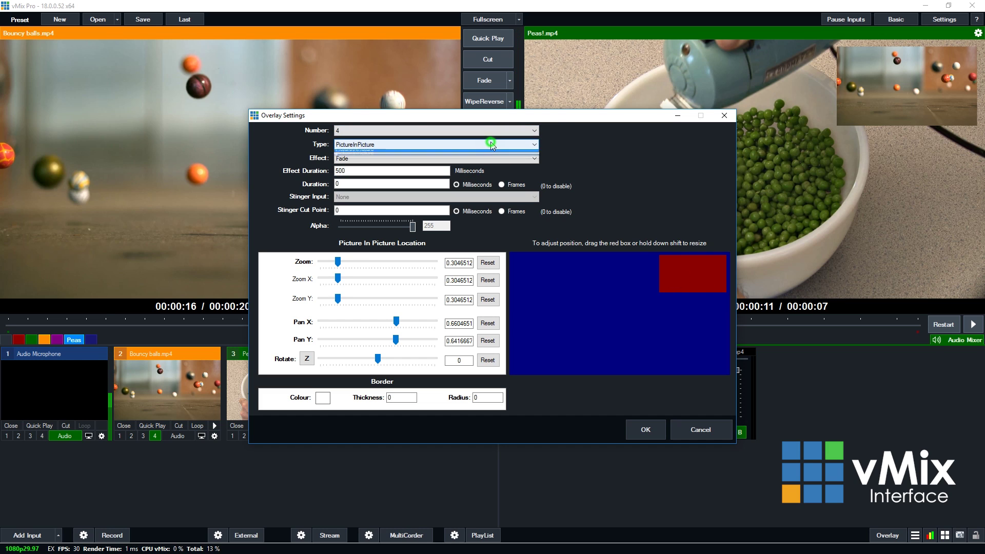
pyautogui.click(604, 170)
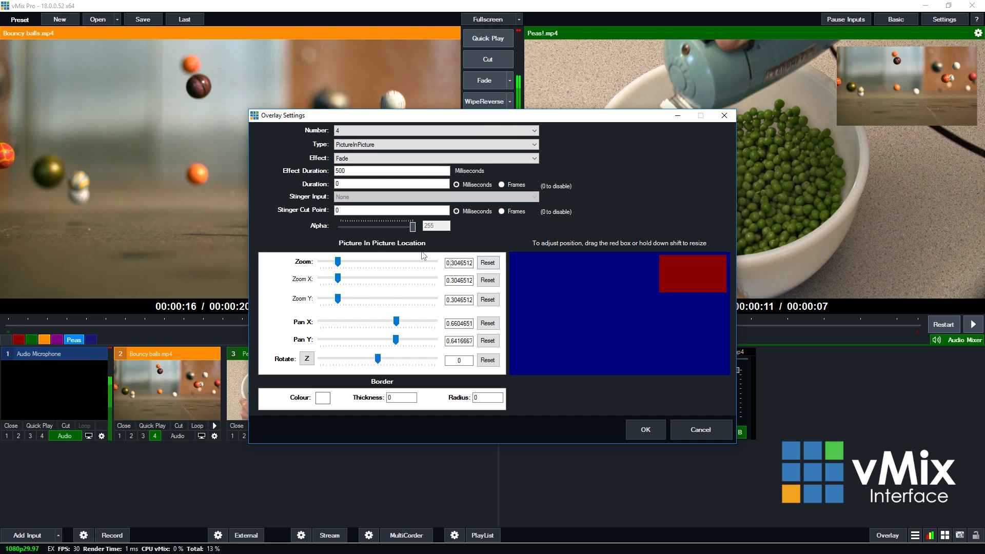
pyautogui.moveTo(703, 272)
pyautogui.mouseDown()
pyautogui.moveTo(691, 281)
pyautogui.moveTo(724, 269)
pyautogui.moveTo(702, 272)
pyautogui.mouseUp()
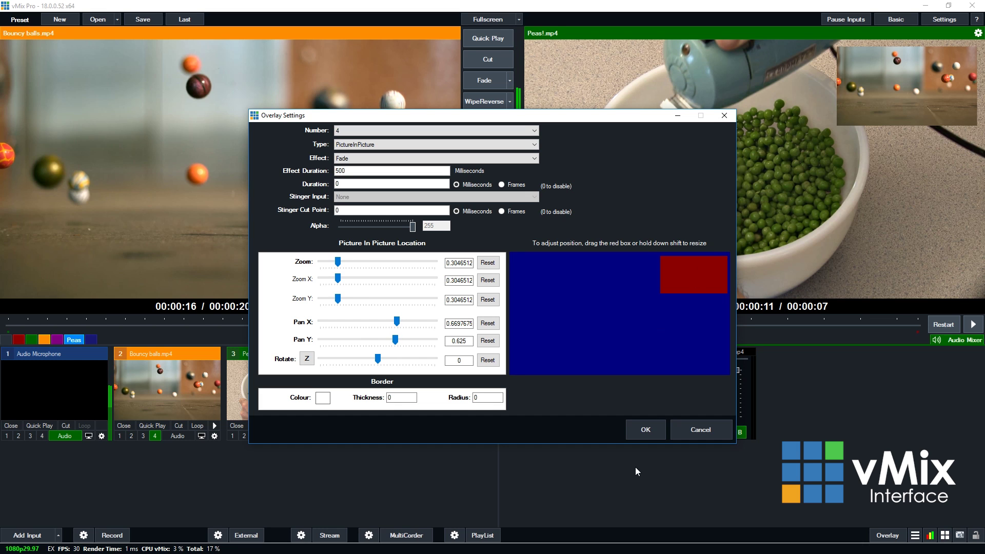
pyautogui.click(645, 430)
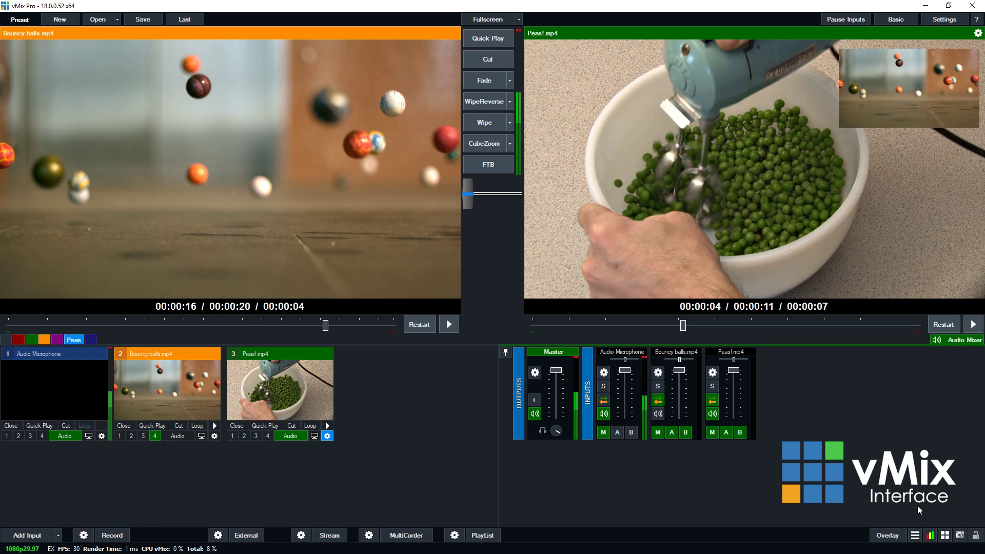
pyautogui.click(916, 536)
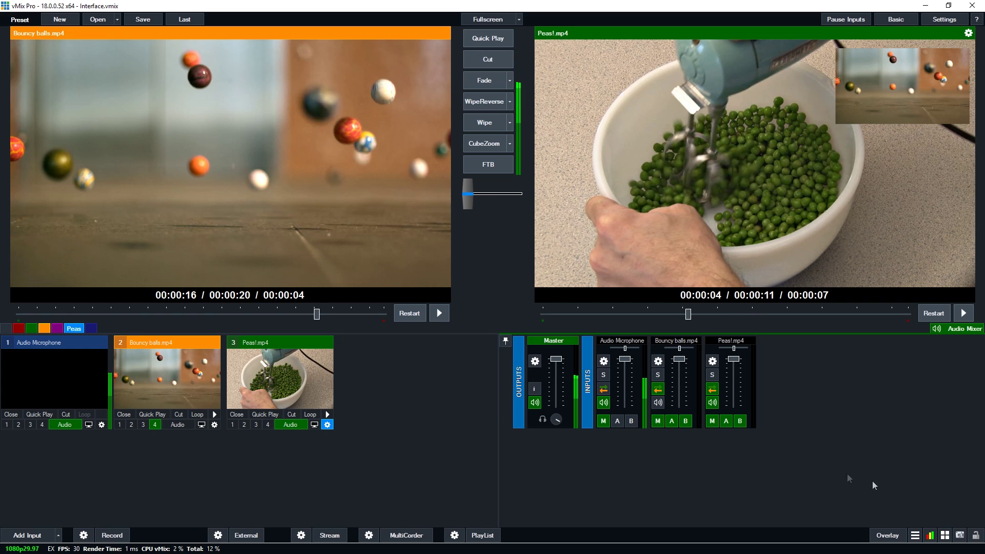
pyautogui.click(944, 535)
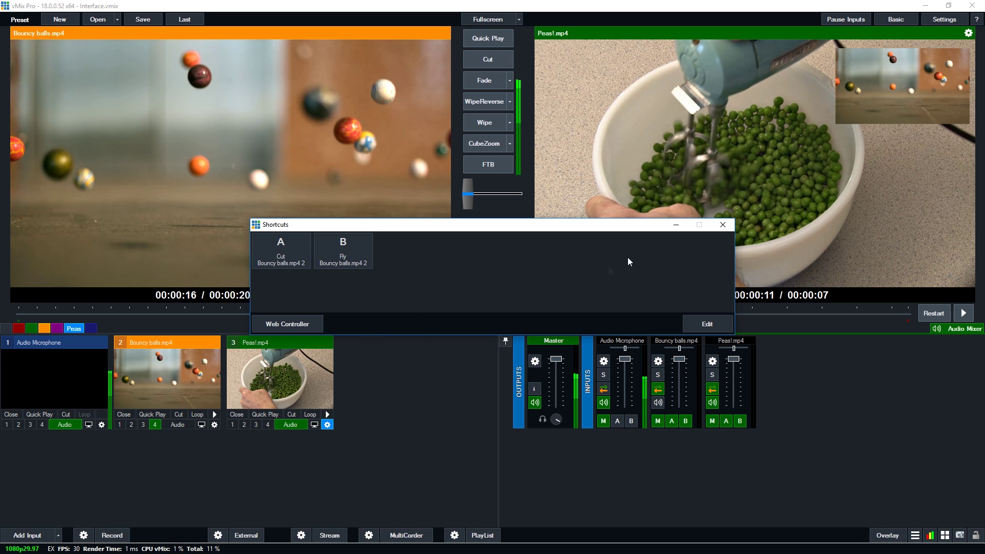
pyautogui.click(707, 313)
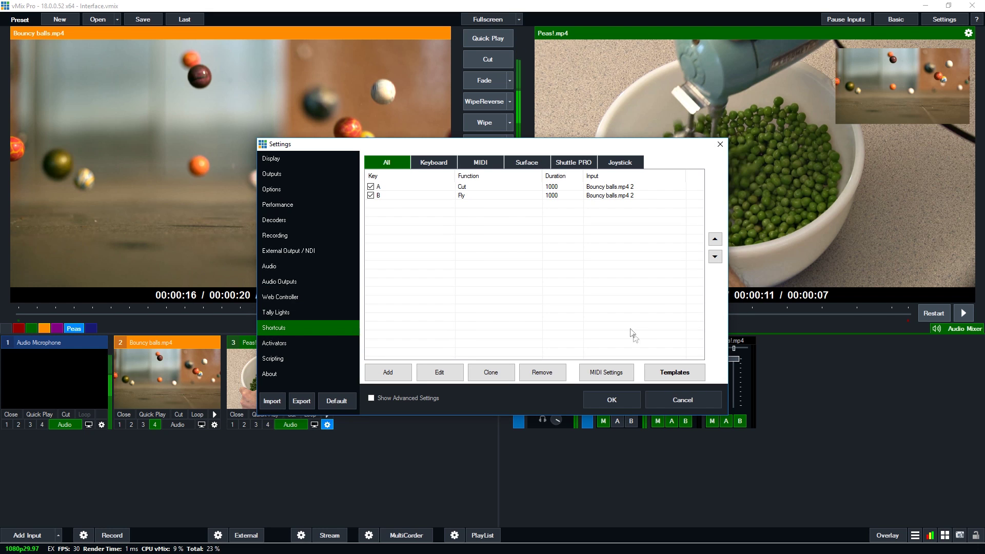
pyautogui.click(679, 402)
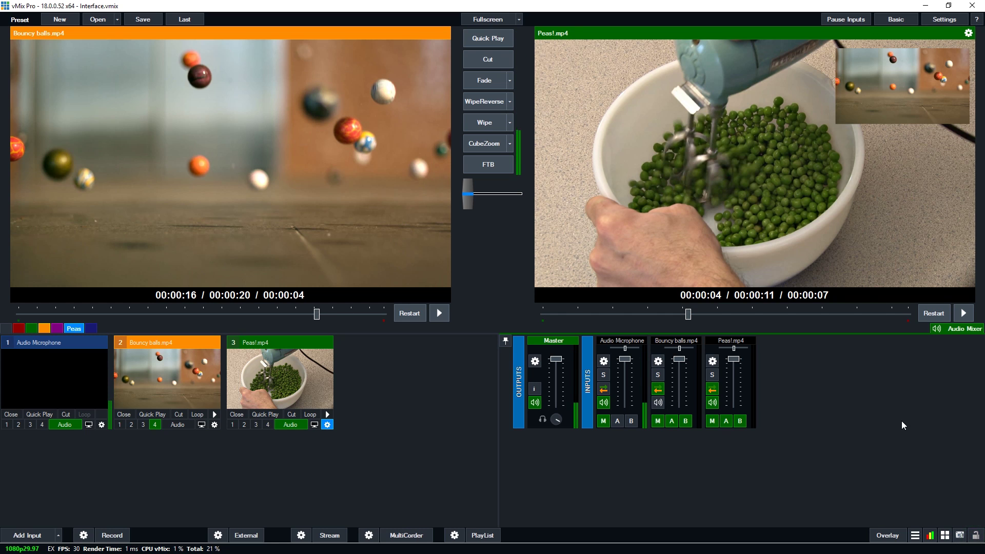
# Step: Lock the vMix interface with the bottom-right lock icon
pyautogui.click(975, 535)
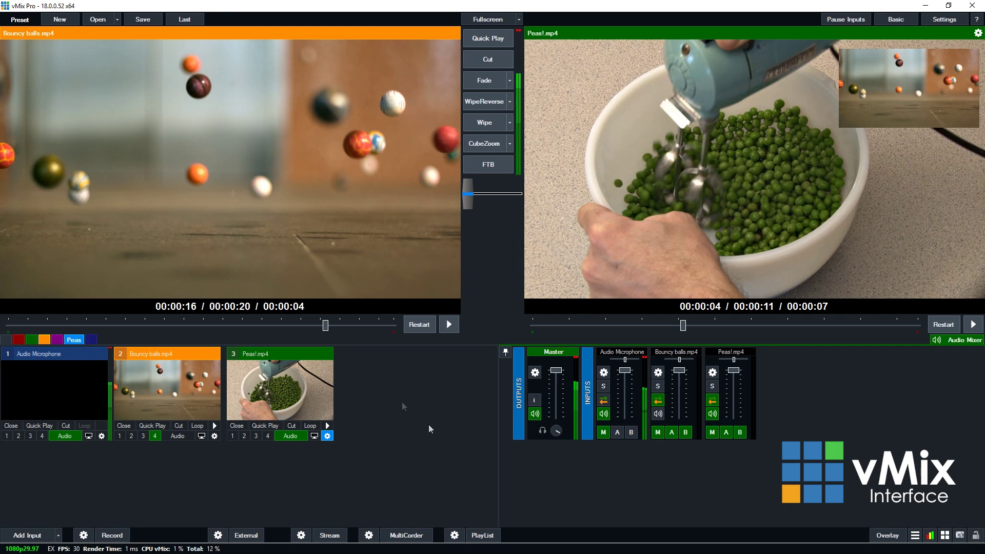
pyautogui.click(68, 20)
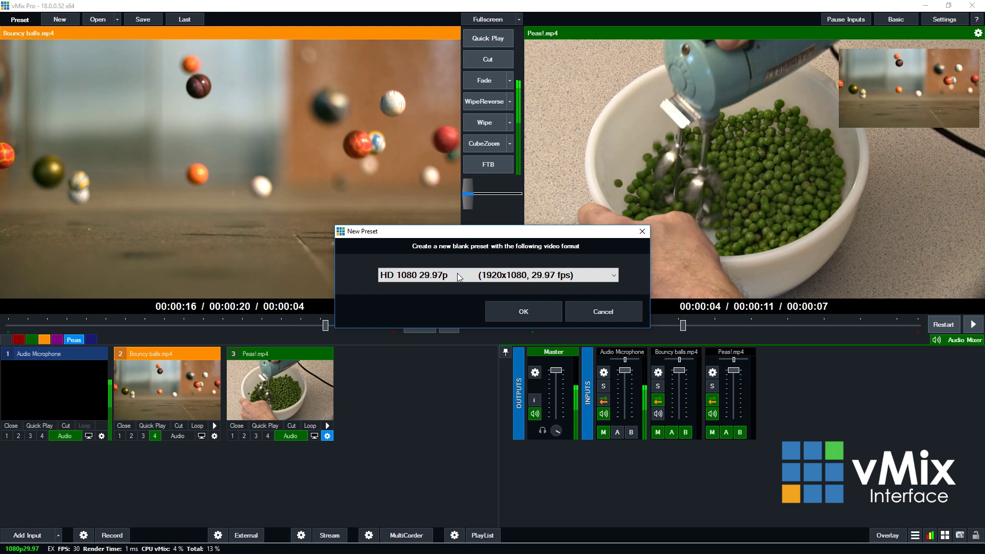
pyautogui.click(496, 276)
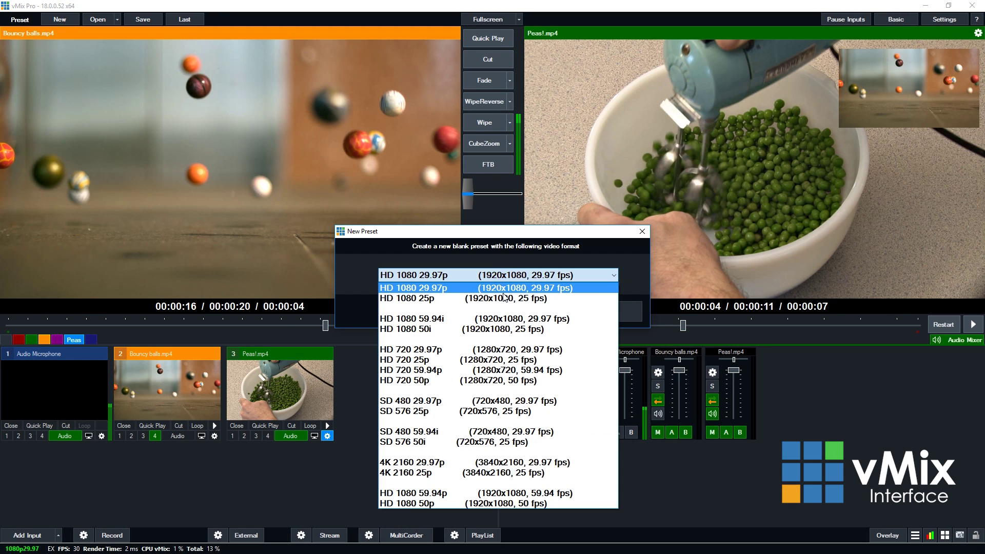
pyautogui.click(632, 285)
pyautogui.click(595, 311)
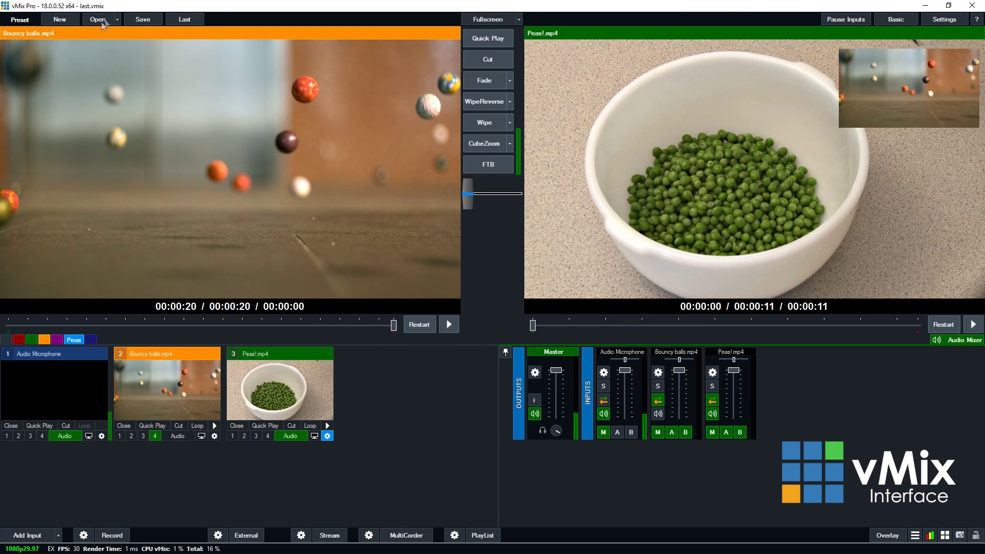
pyautogui.click(98, 19)
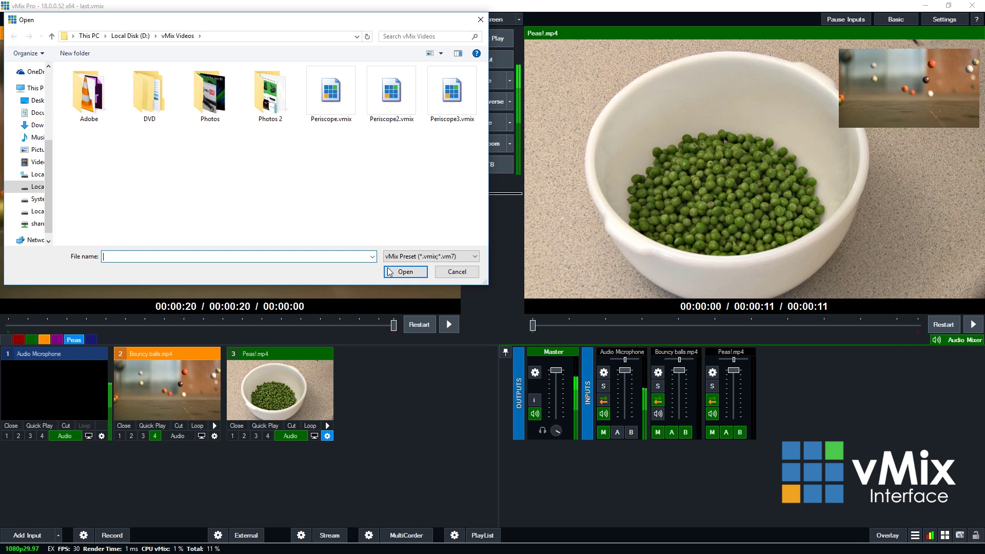
pyautogui.click(445, 271)
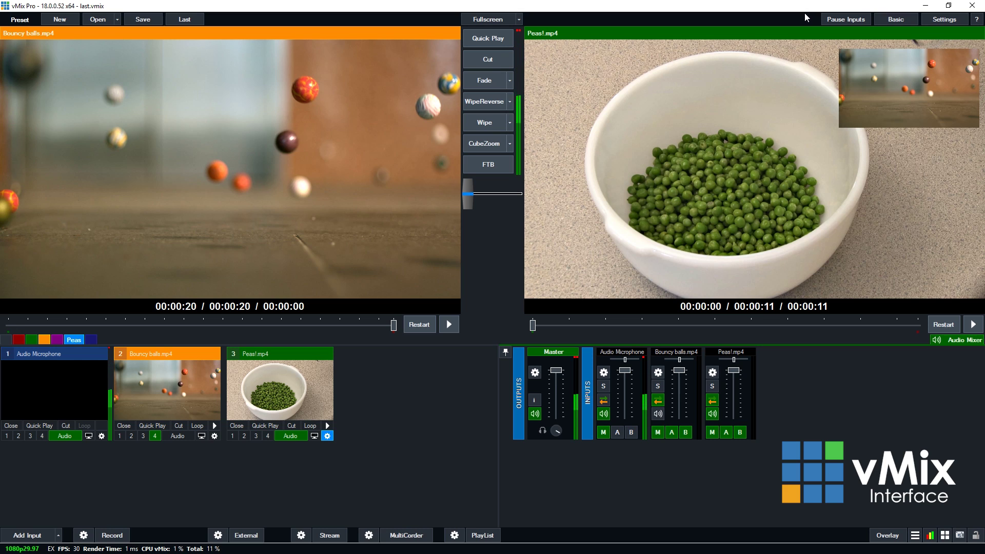
pyautogui.click(890, 21)
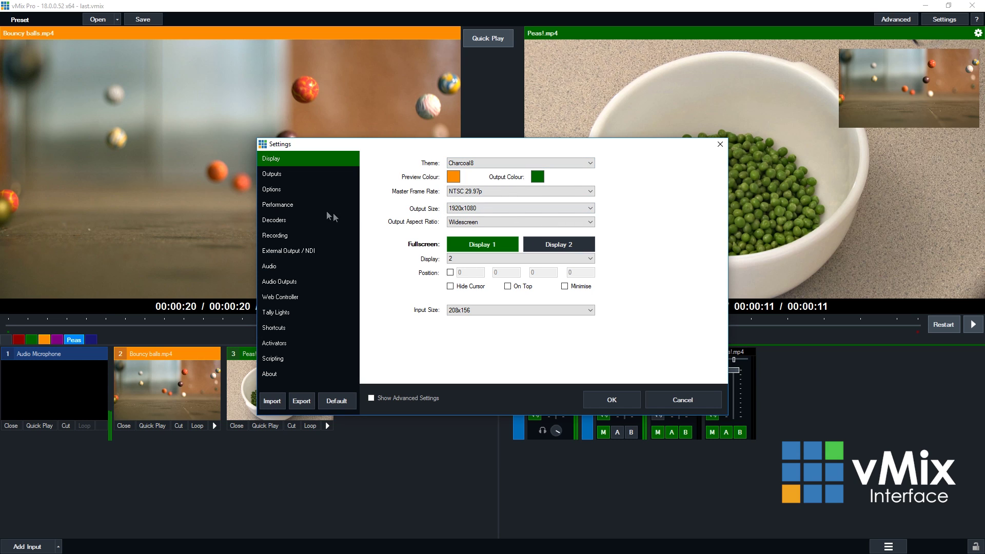
# Step: Browse the Outputs, Options, NDI, Audio, Web Controller, Shortcuts, Activators and About settings, then close
pyautogui.click(299, 181)
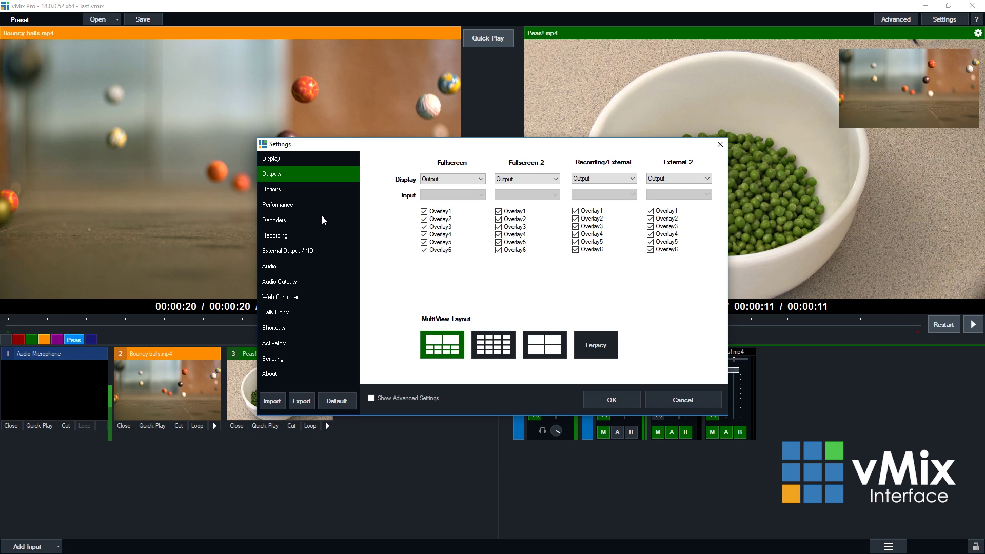
pyautogui.click(316, 194)
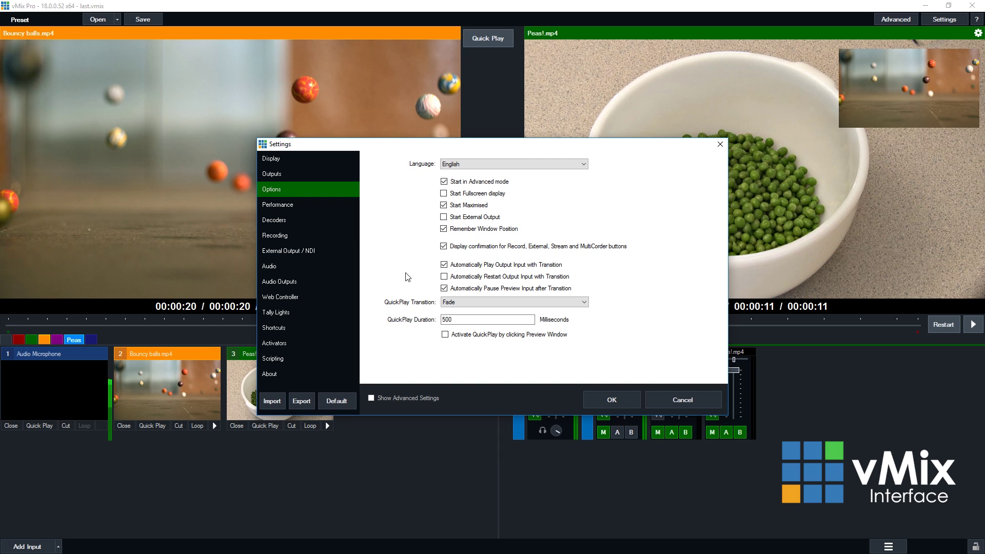
pyautogui.click(302, 251)
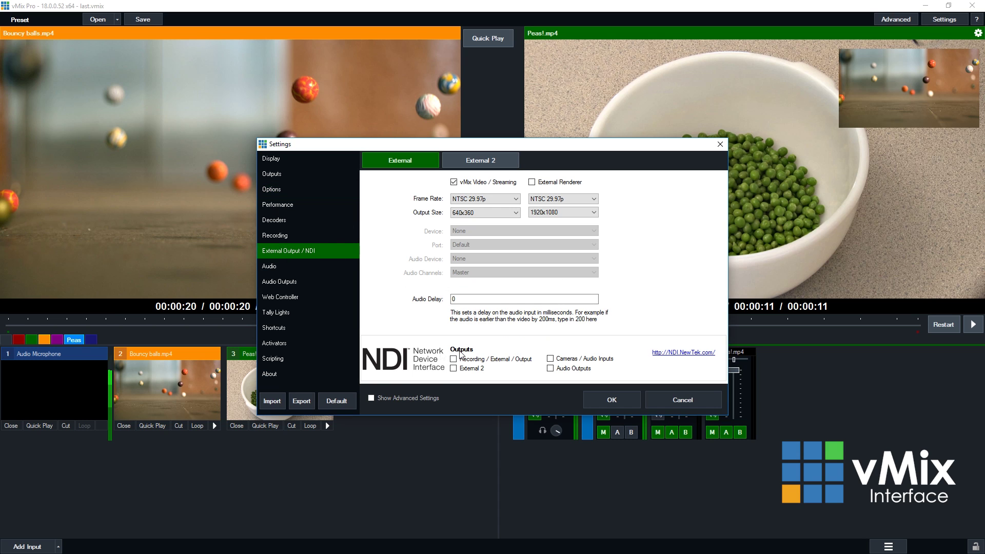
pyautogui.click(283, 268)
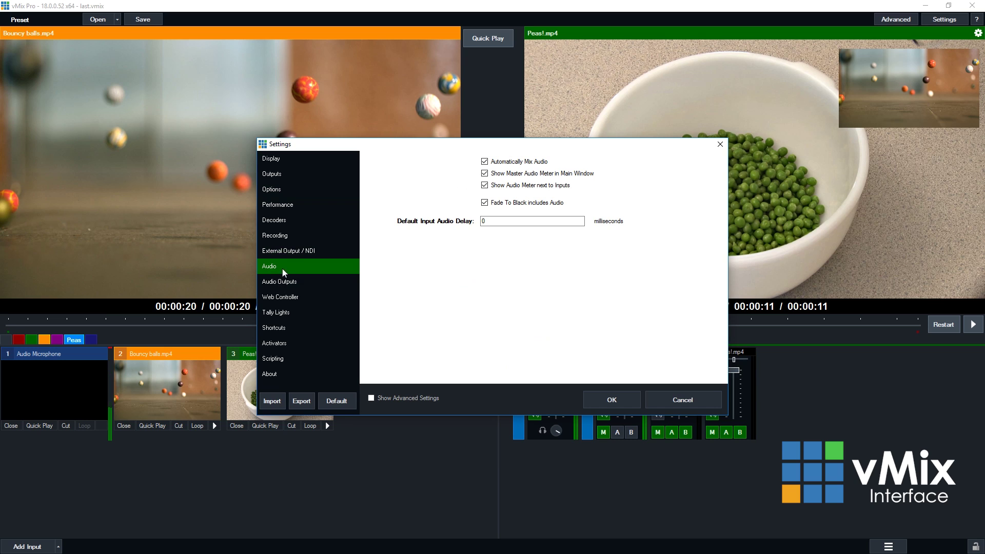
pyautogui.click(309, 281)
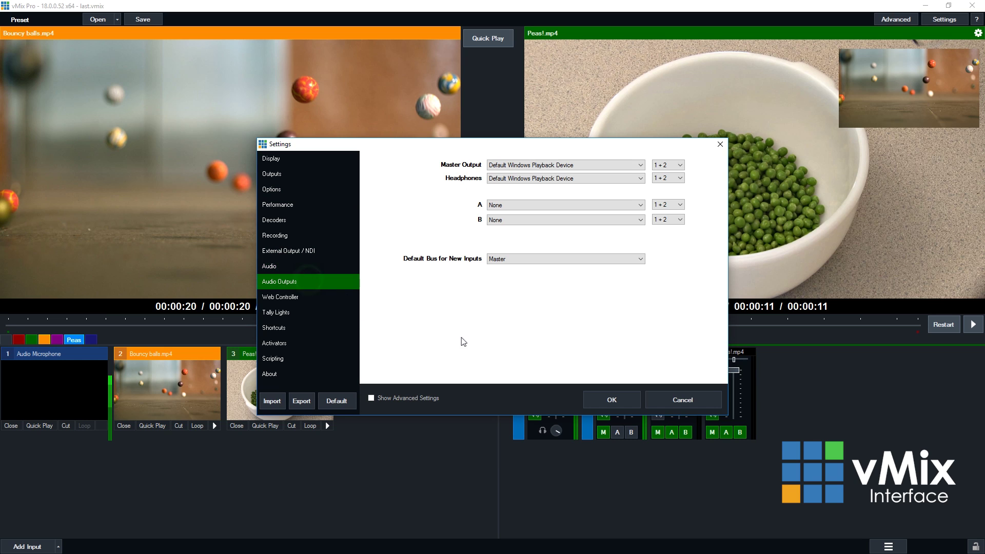
pyautogui.click(324, 296)
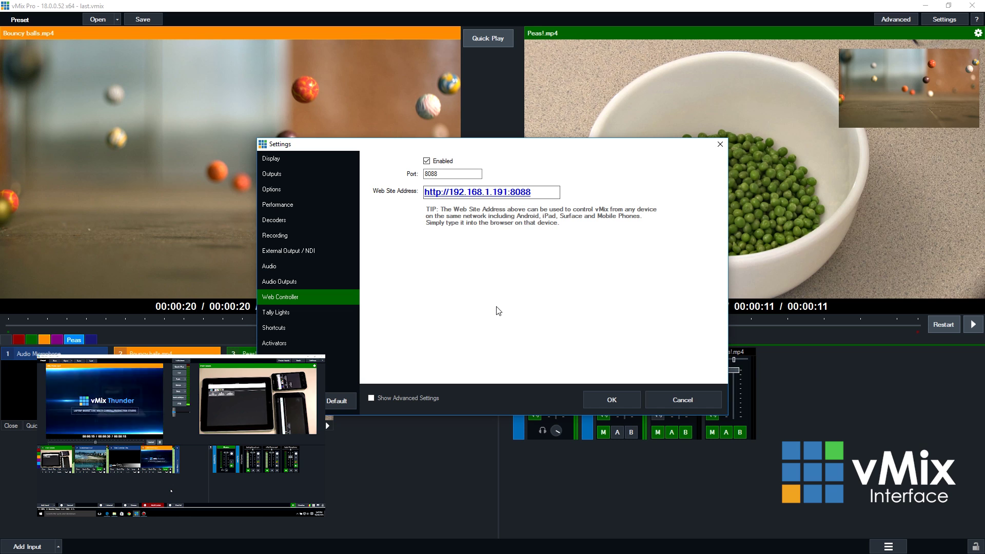
pyautogui.click(284, 328)
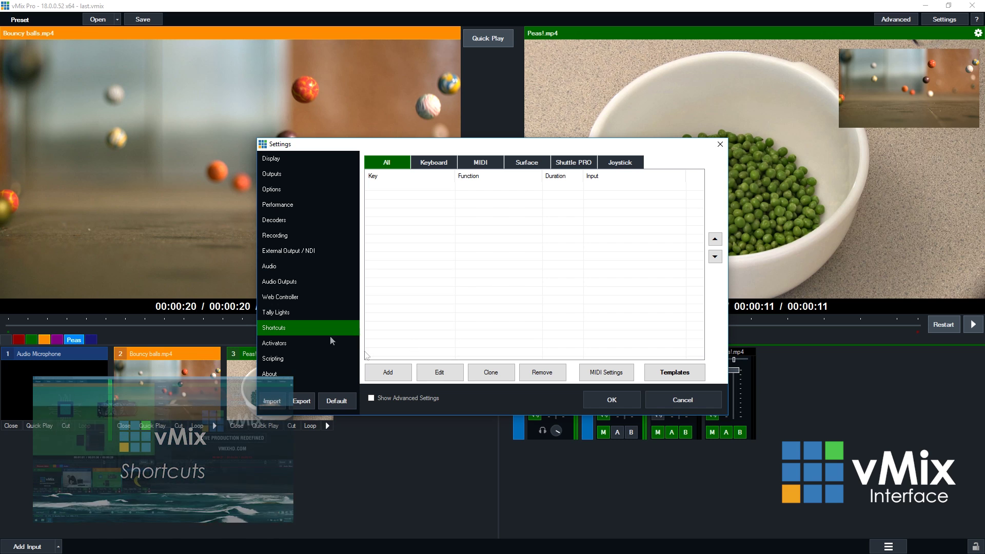
pyautogui.click(292, 338)
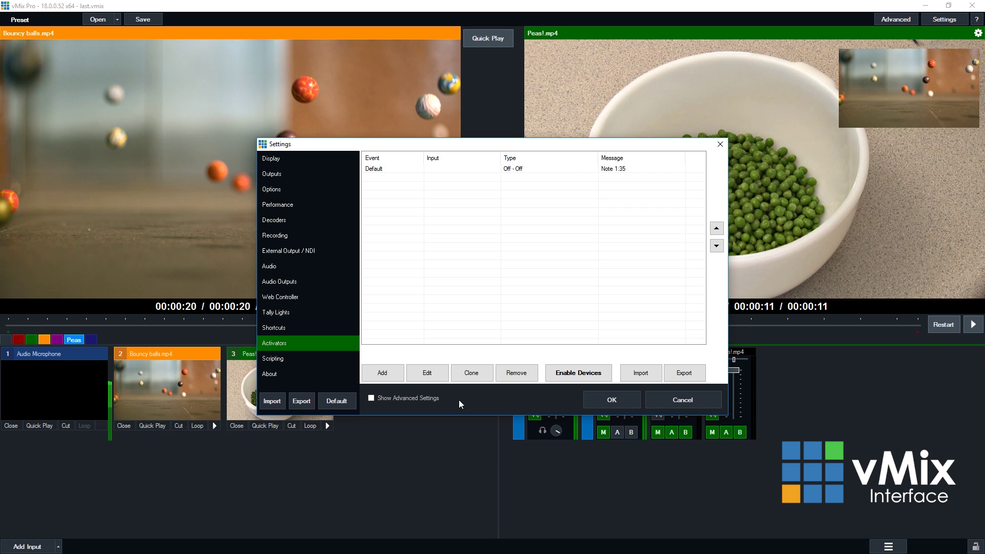
pyautogui.click(312, 380)
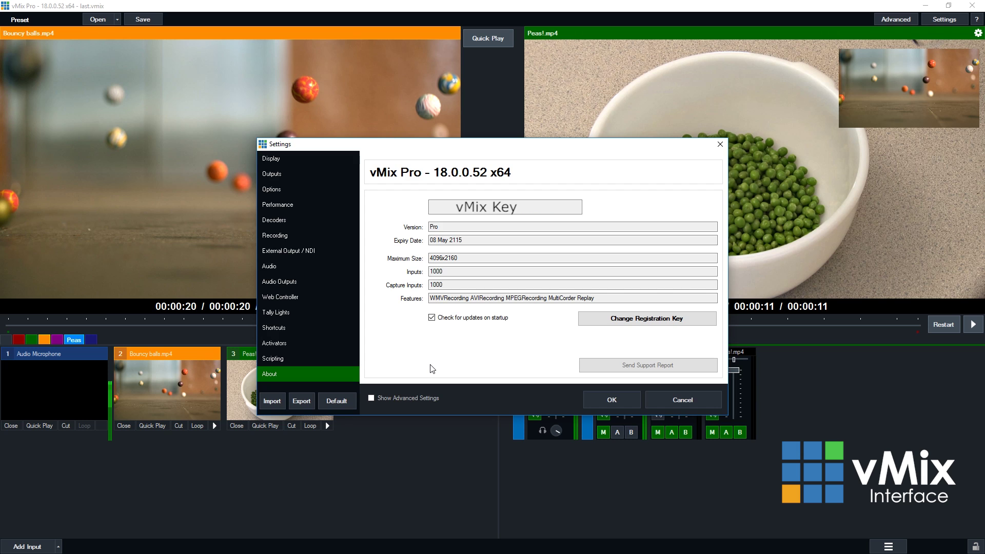
pyautogui.press('Escape')
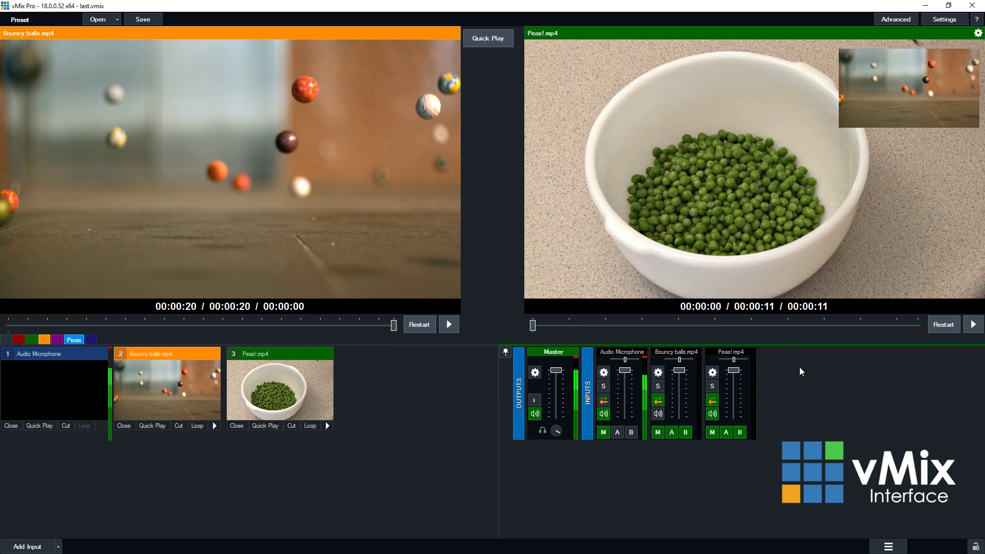